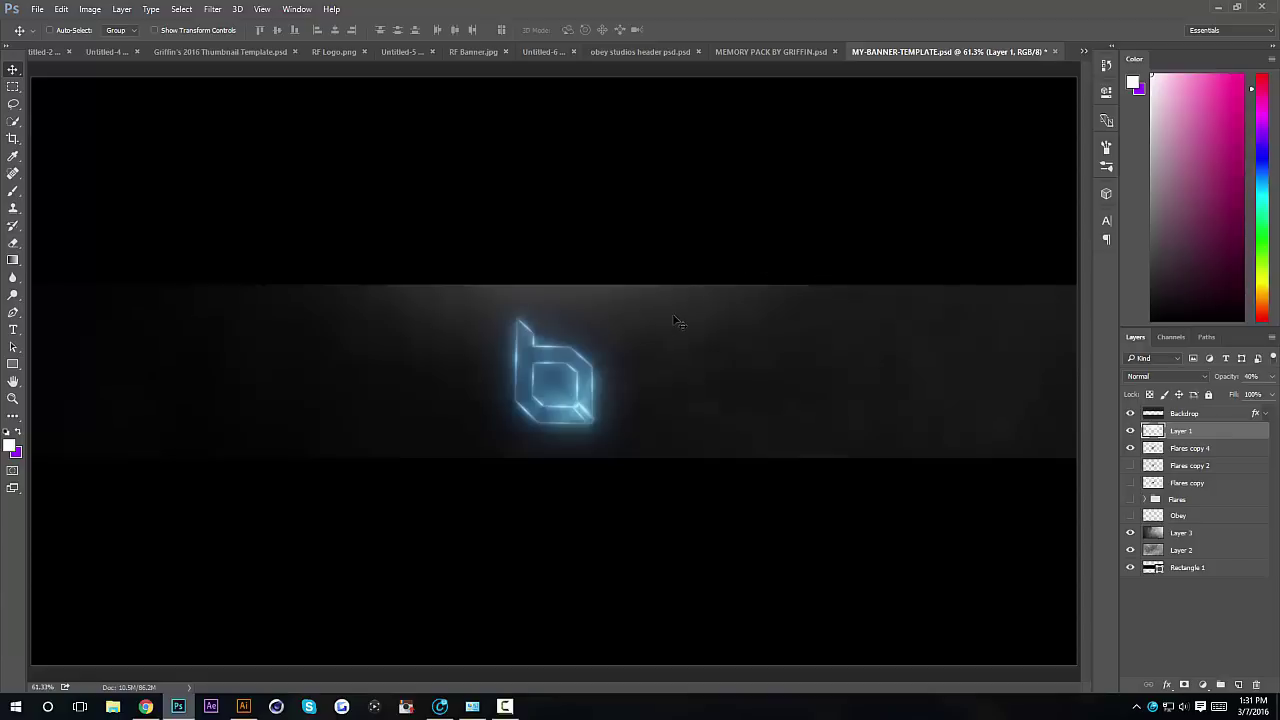
- Zoom in to inspect the glowing logo, fit the banner back on screen, then go to MEMORY PACK BY GRIFFIN
key("ctrl+plus")
key("ctrl+plus")
key("ctrl+plus")
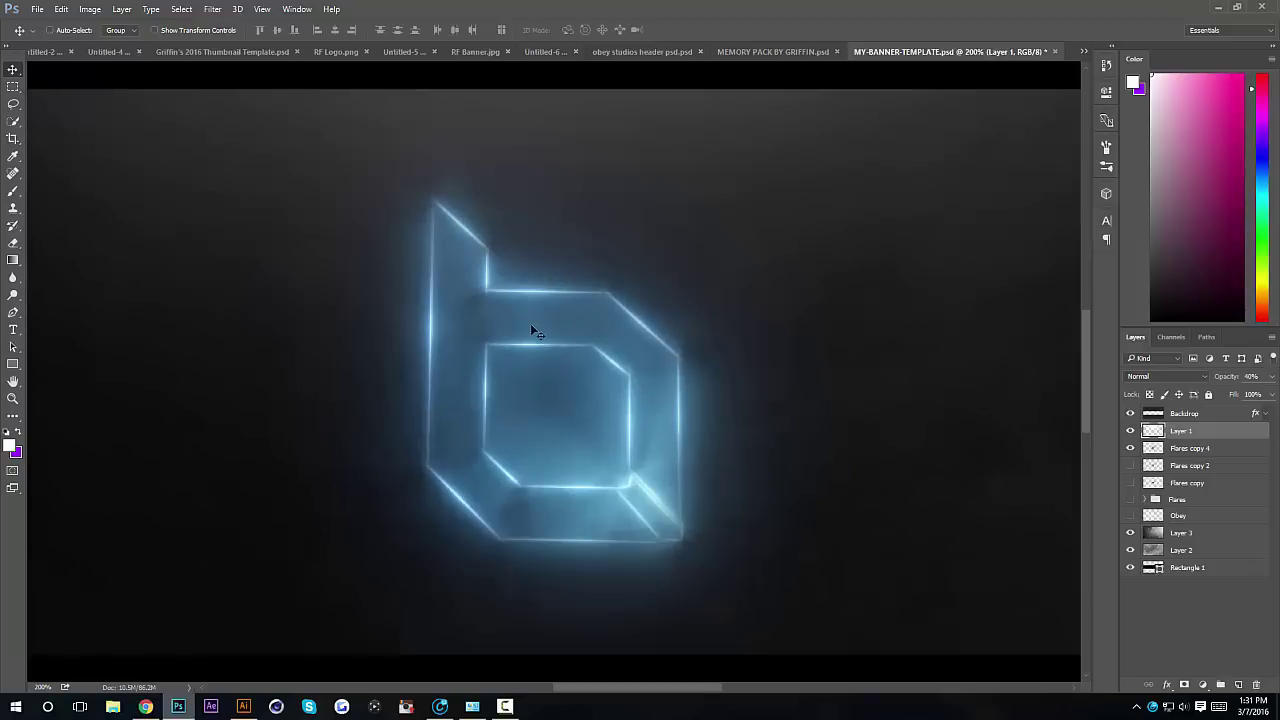
key("ctrl+0")
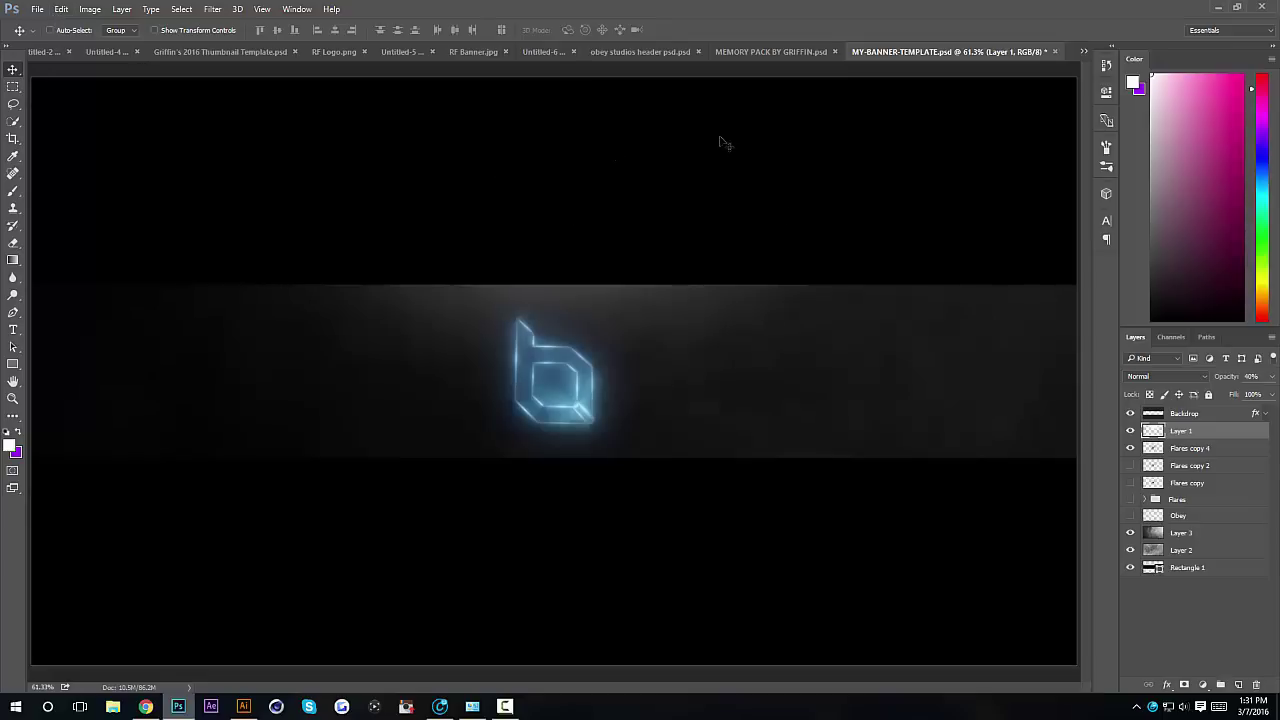
left_click(752, 51)
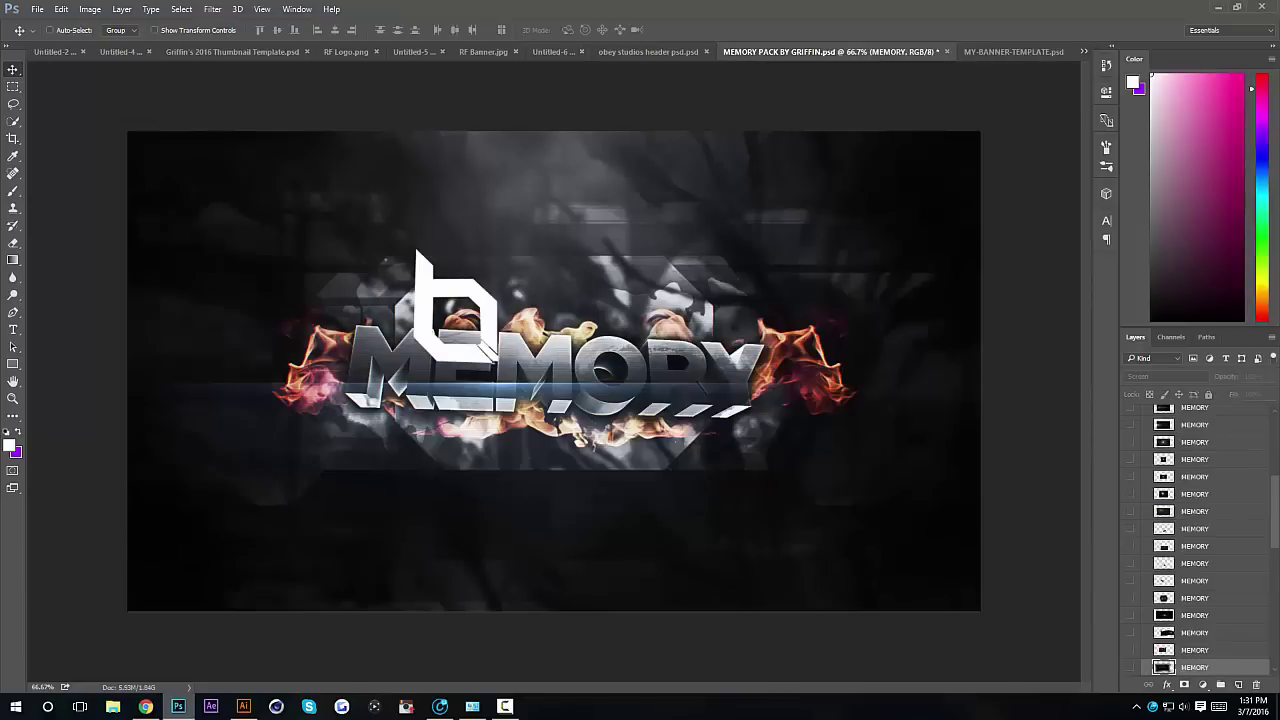
- Cycle through the Team Logos' visibility (Obey, L7, Dare, Red, FaZe, SoaR) until only the white Sym S shows
left_click_drag(1274, 485, 1265, 636)
left_click(1130, 471)
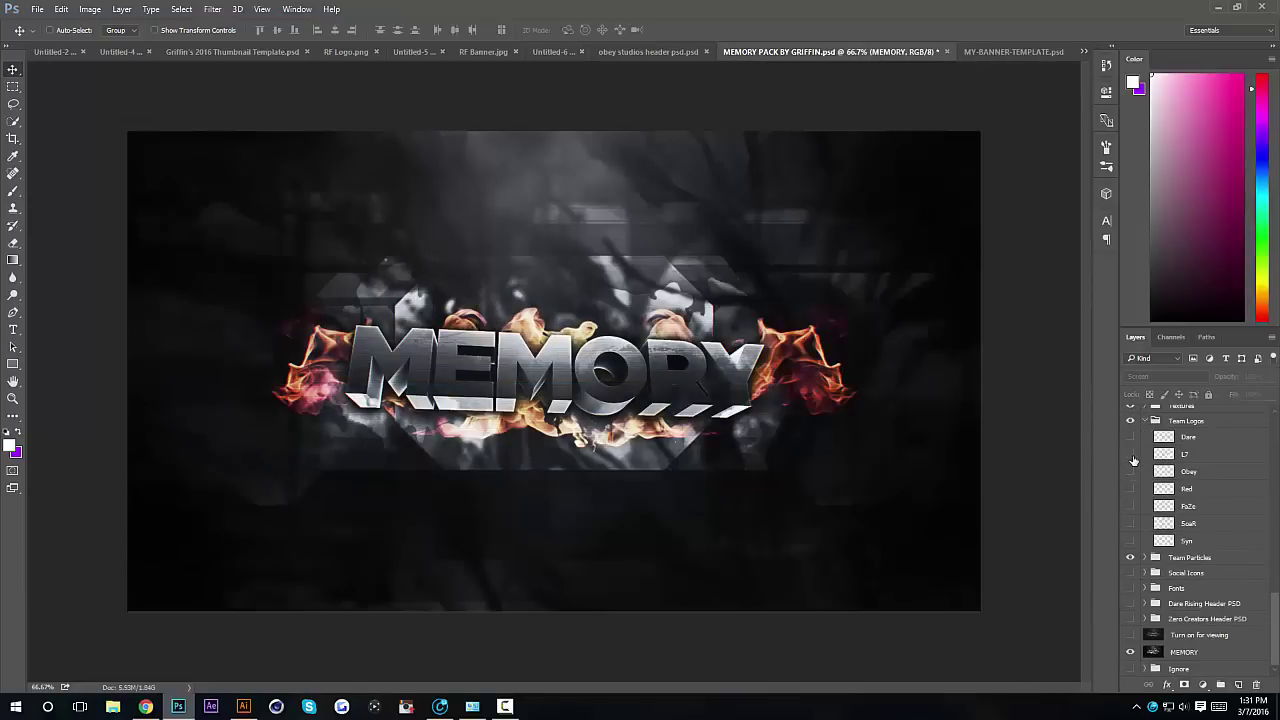
left_click(1130, 454)
left_click(1130, 454)
left_click(1131, 437)
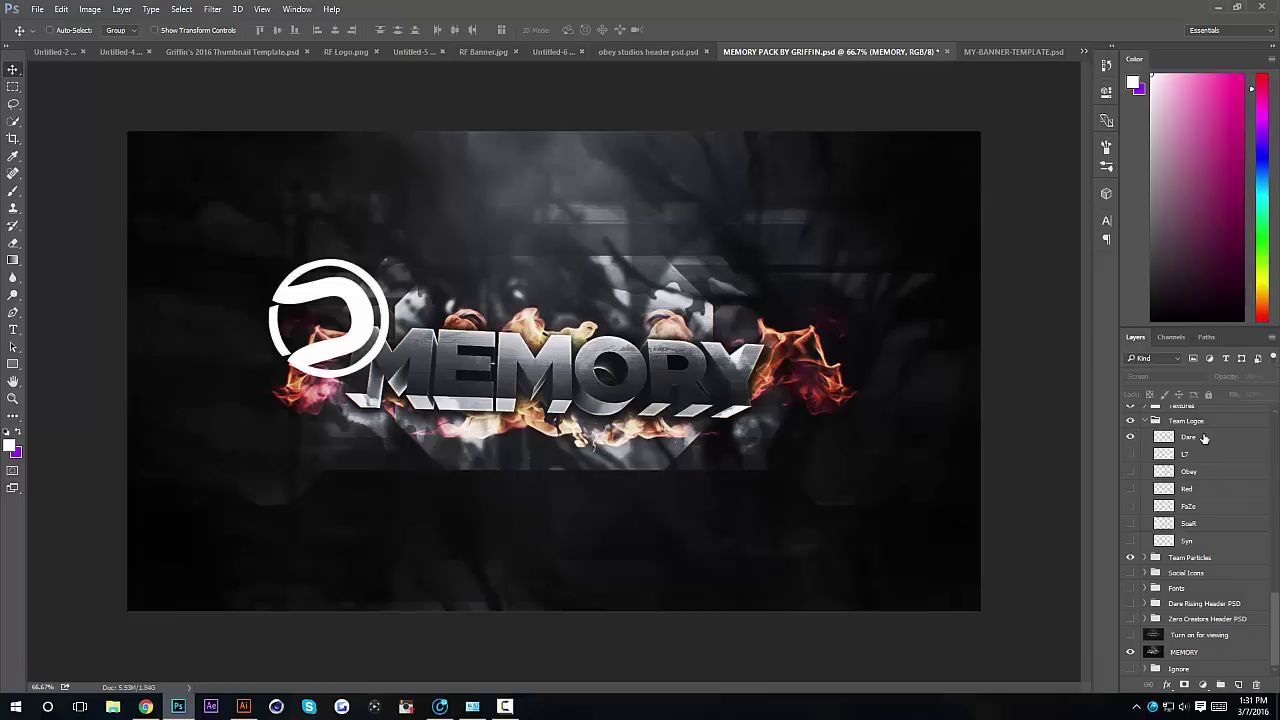
left_click(1131, 437)
left_click(1130, 471)
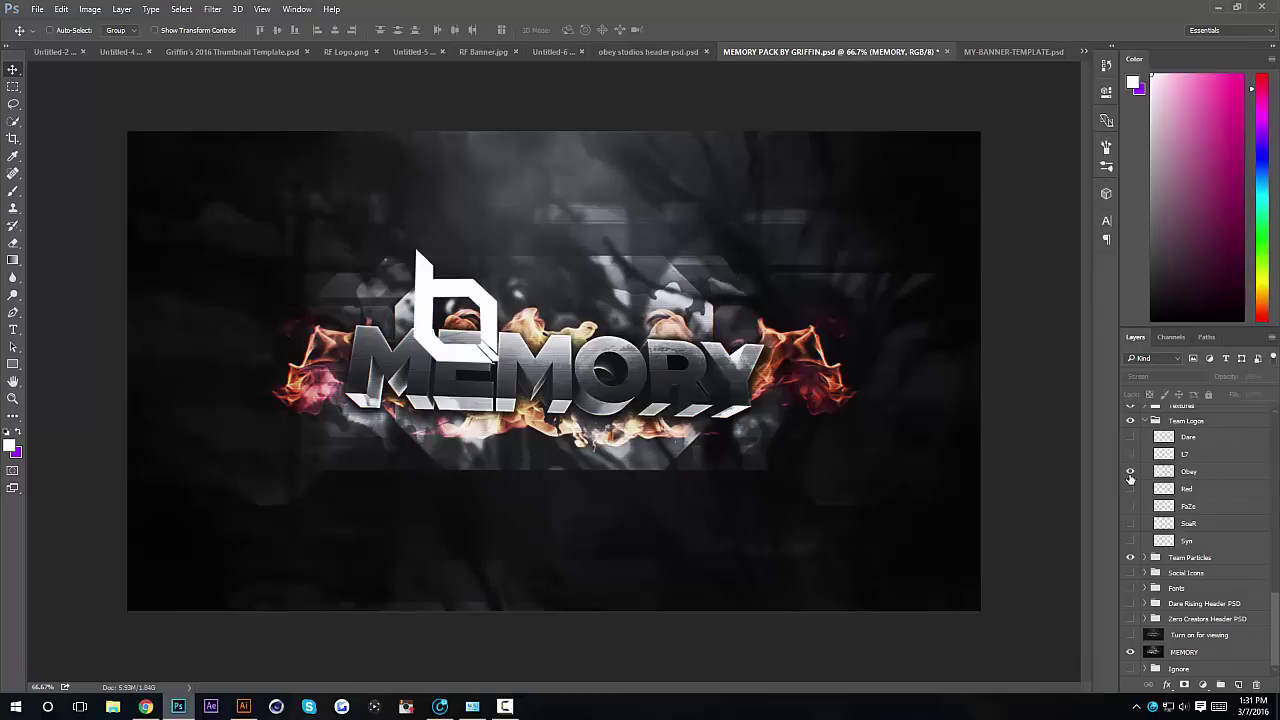
left_click(1130, 471)
left_click(1130, 488)
left_click(1130, 488)
left_click(1130, 505)
left_click(1130, 505)
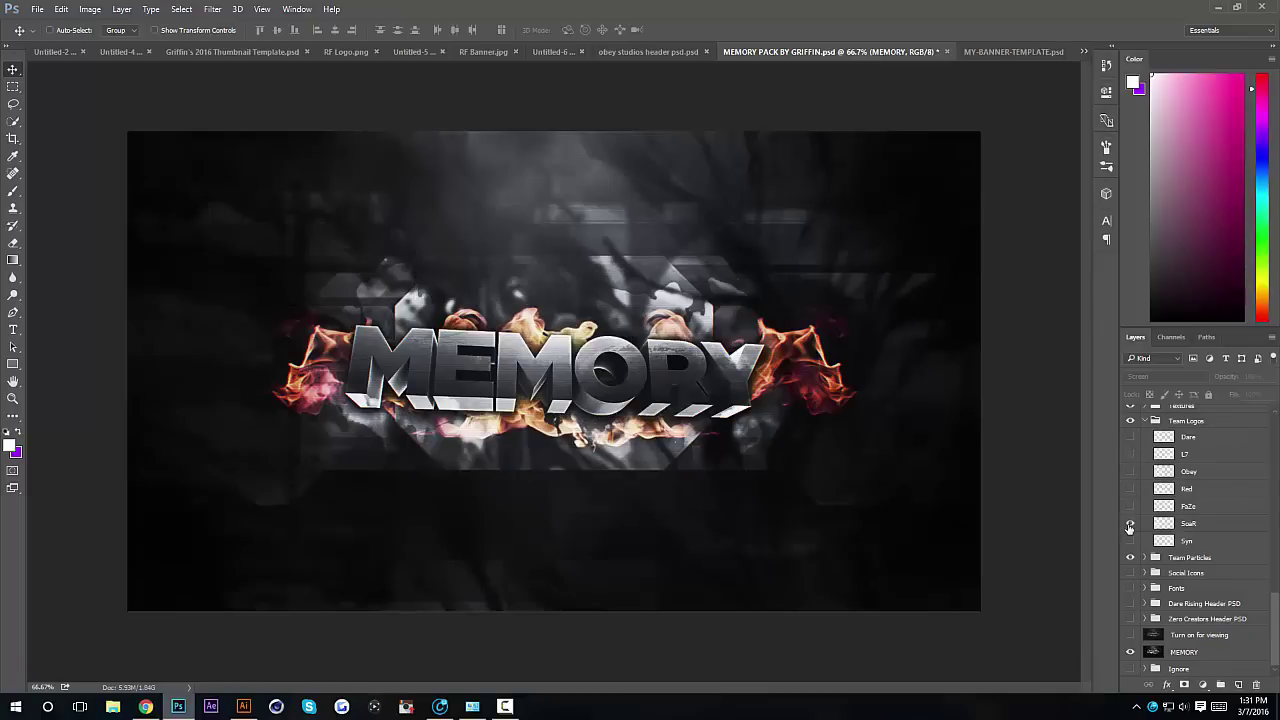
left_click(1130, 523)
left_click(1130, 523)
left_click(1130, 540)
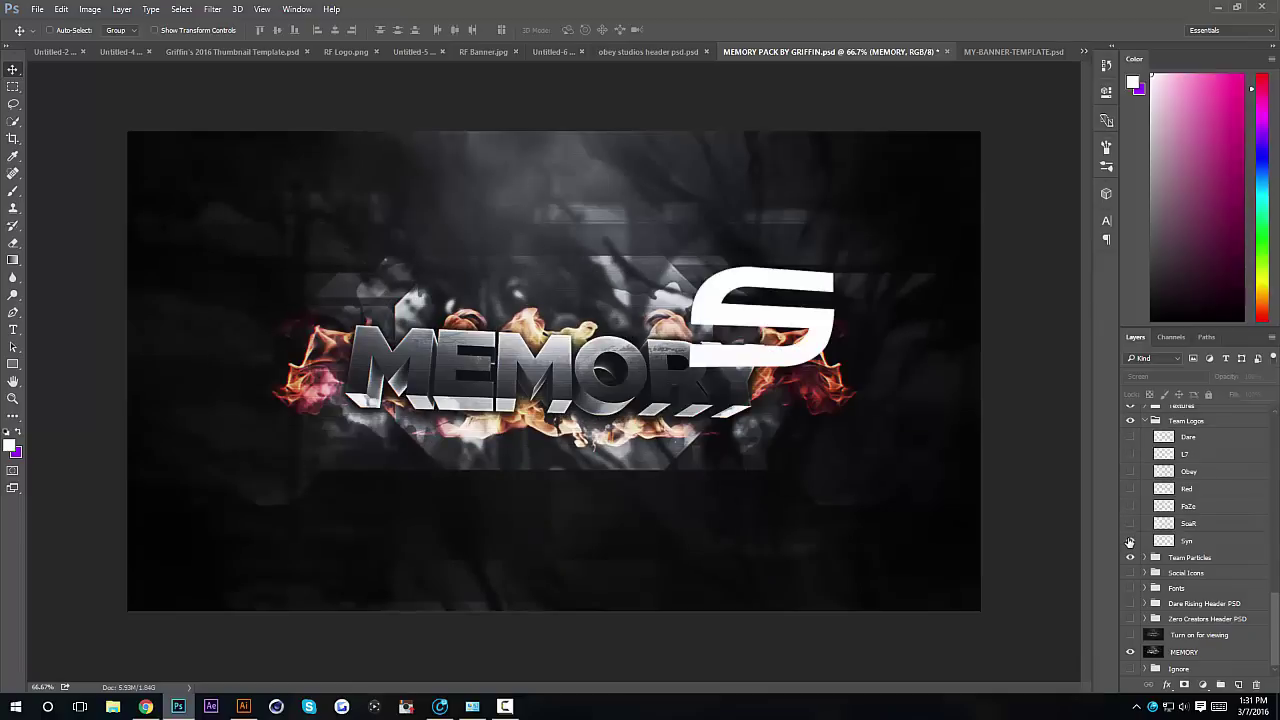
- Select the Sym logo layer and start a new blank document from the File menu
left_click(1165, 540)
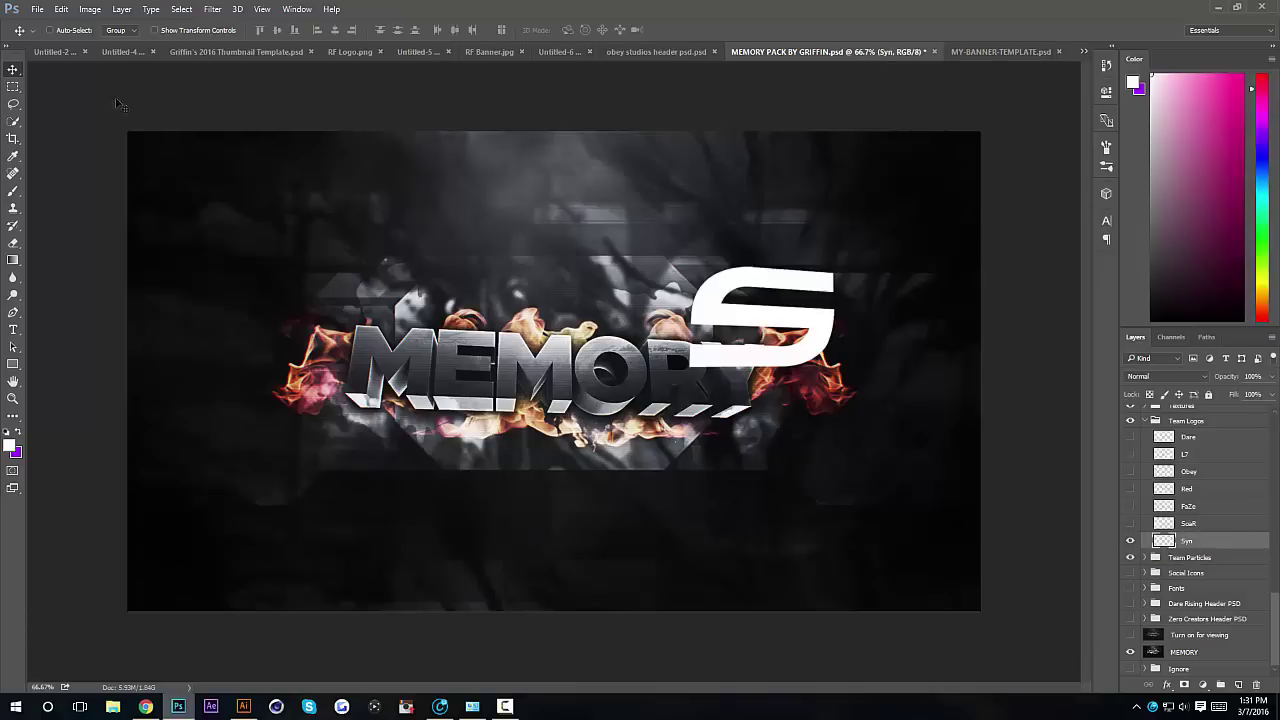
left_click(37, 9)
left_click(45, 26)
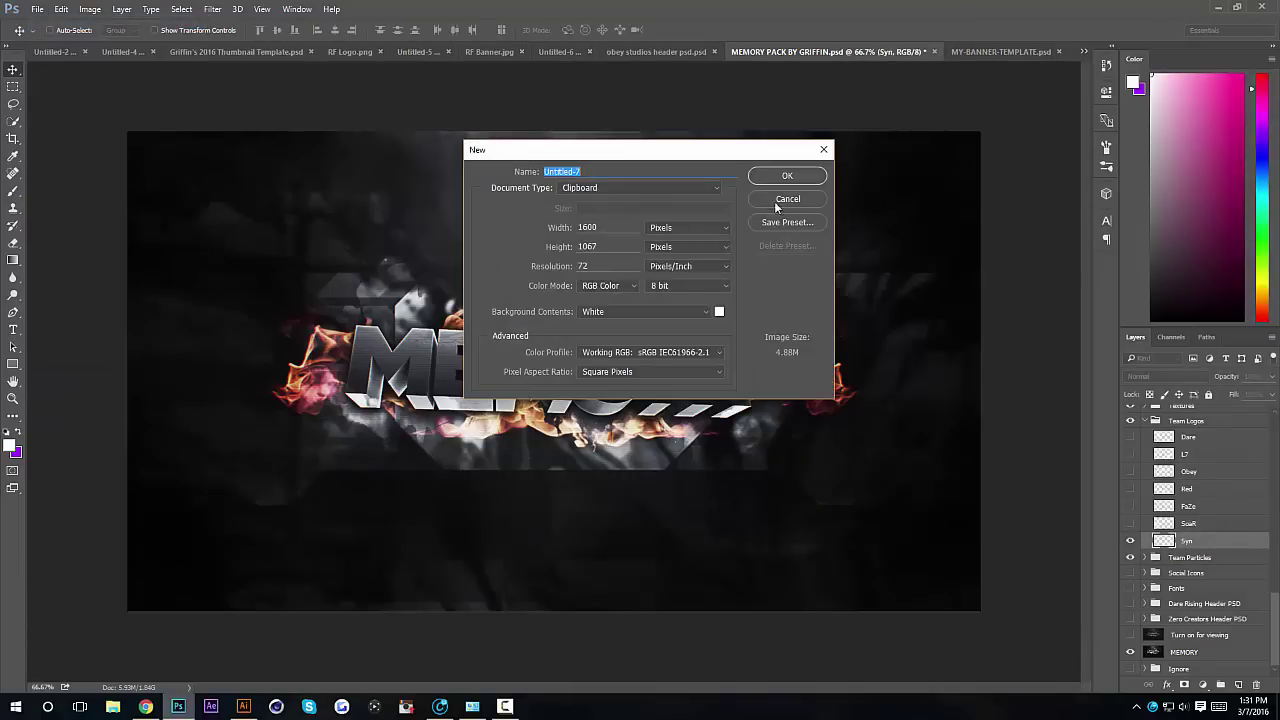
- Create the 1600×1067 document and carry the white S logo into it
left_click(783, 177)
left_click(766, 48)
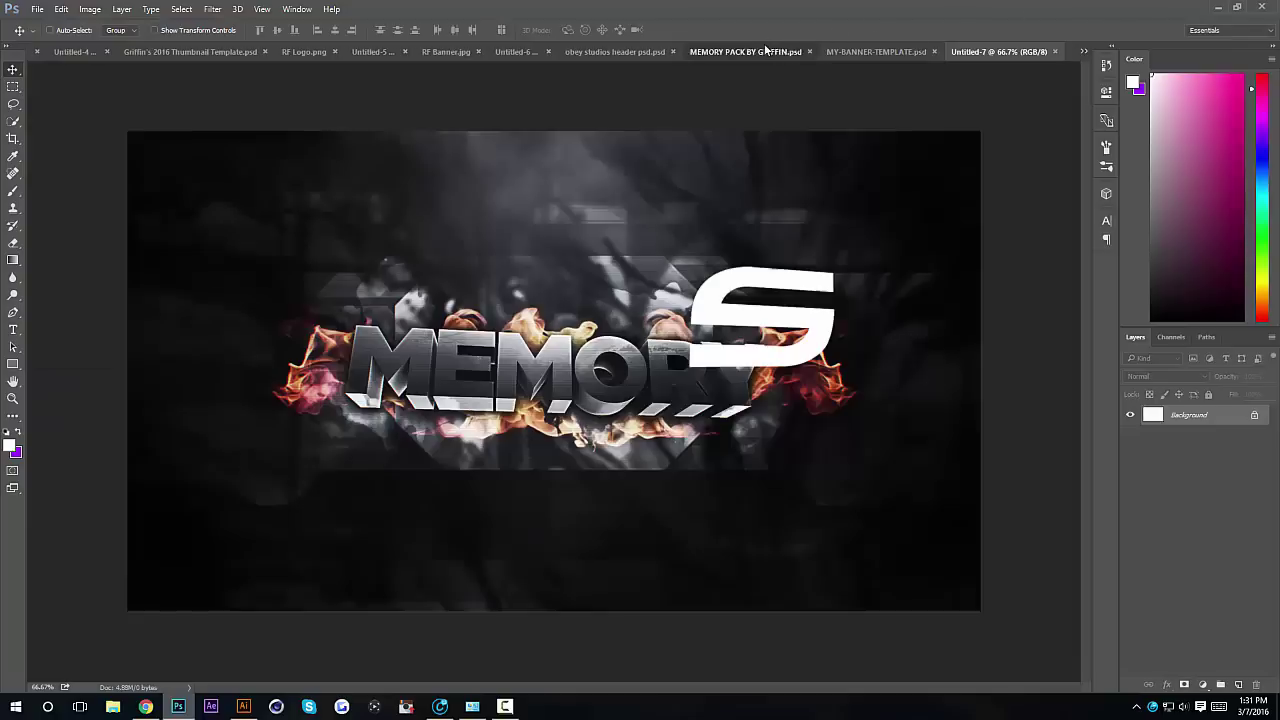
left_click_drag(1025, 127, 697, 390)
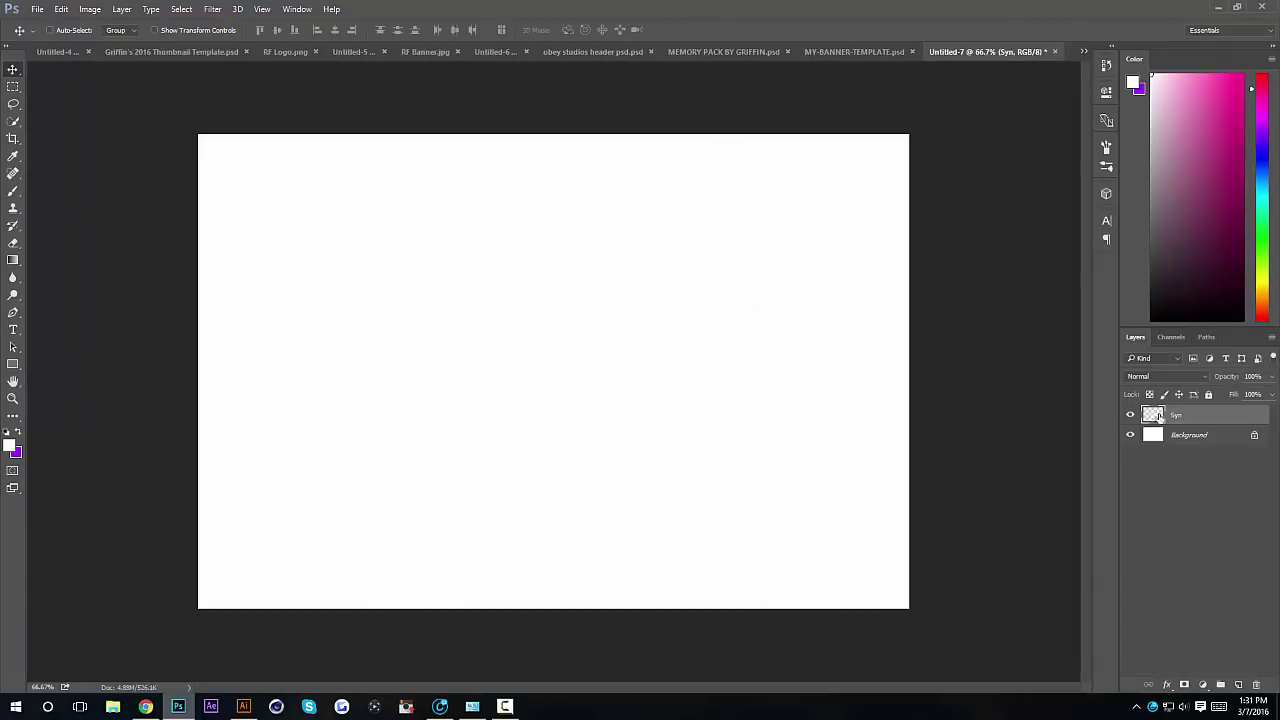
left_click_drag(874, 327, 896, 390)
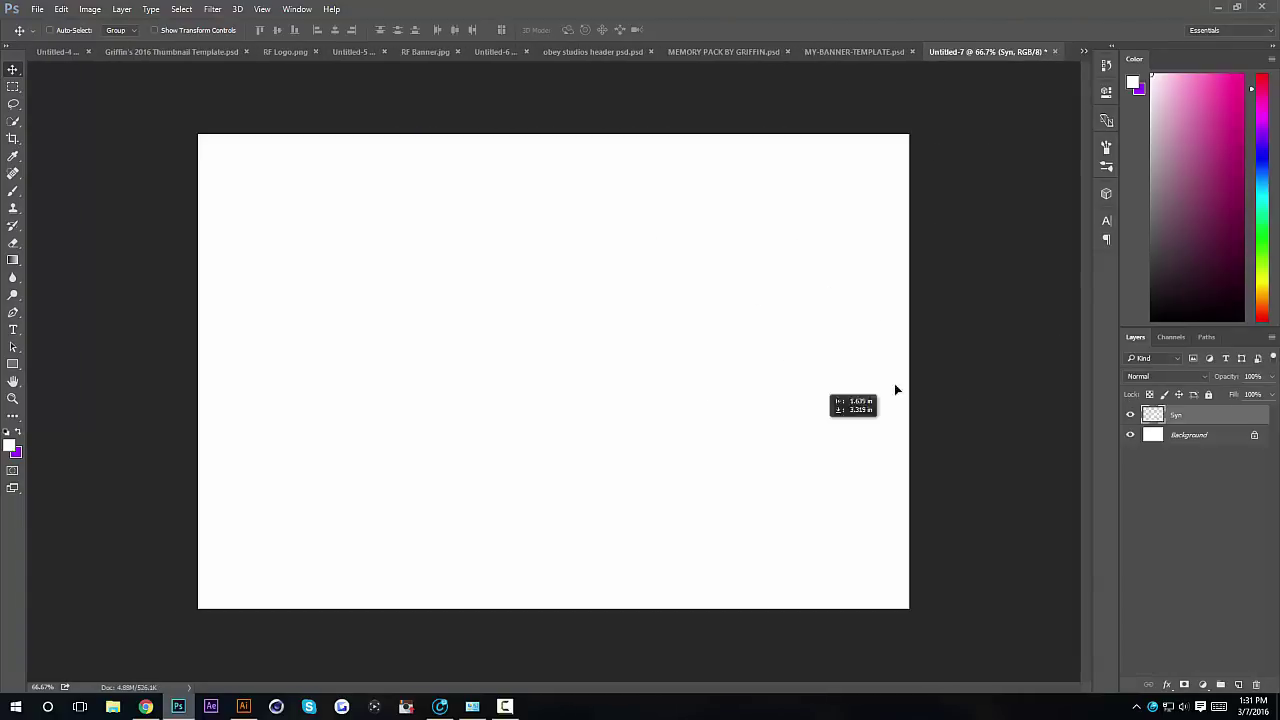
- Unlock the background, fill it black, and centre the S logo, viewing at 100%
left_click(1255, 437)
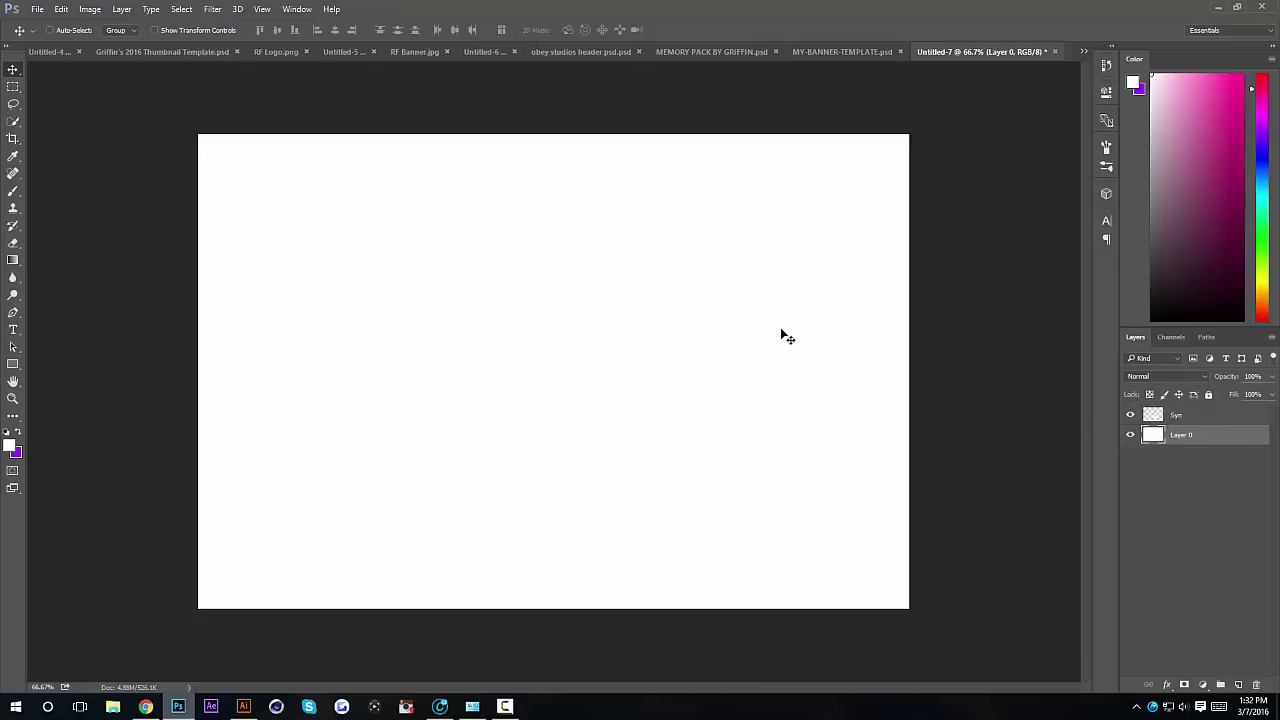
key("ctrl+i")
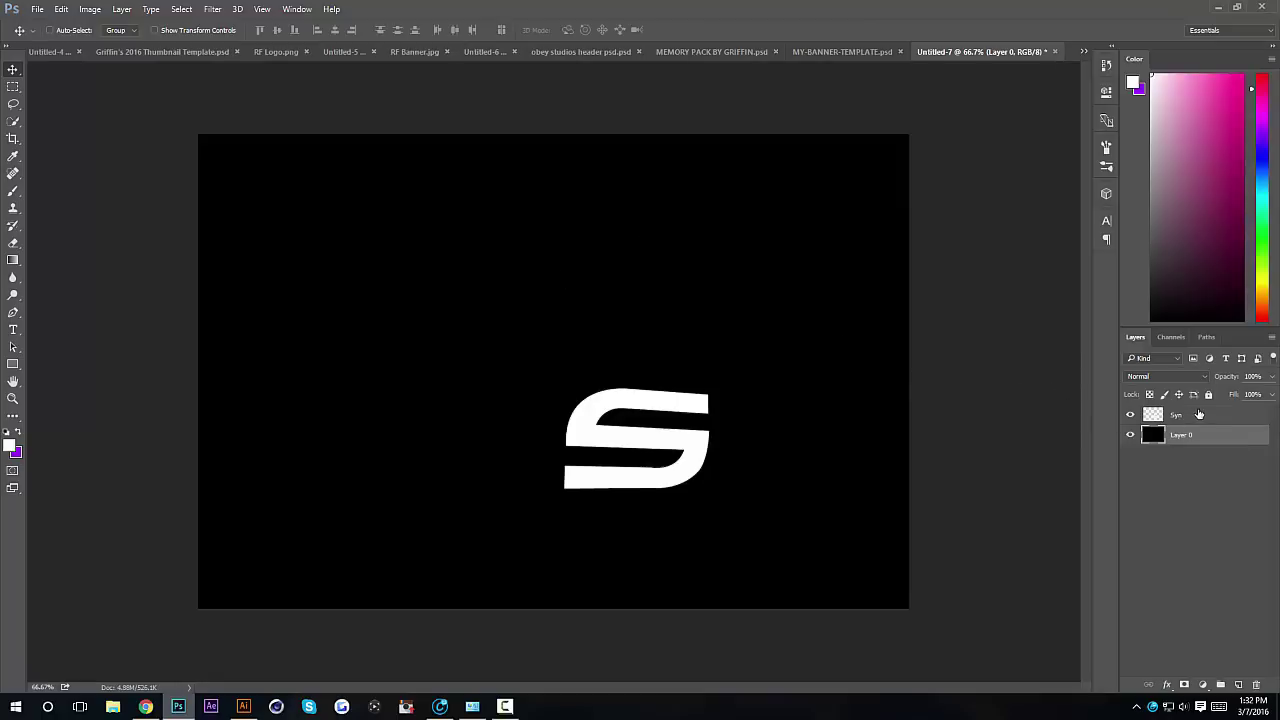
left_click(1199, 414)
left_click_drag(774, 320, 691, 243)
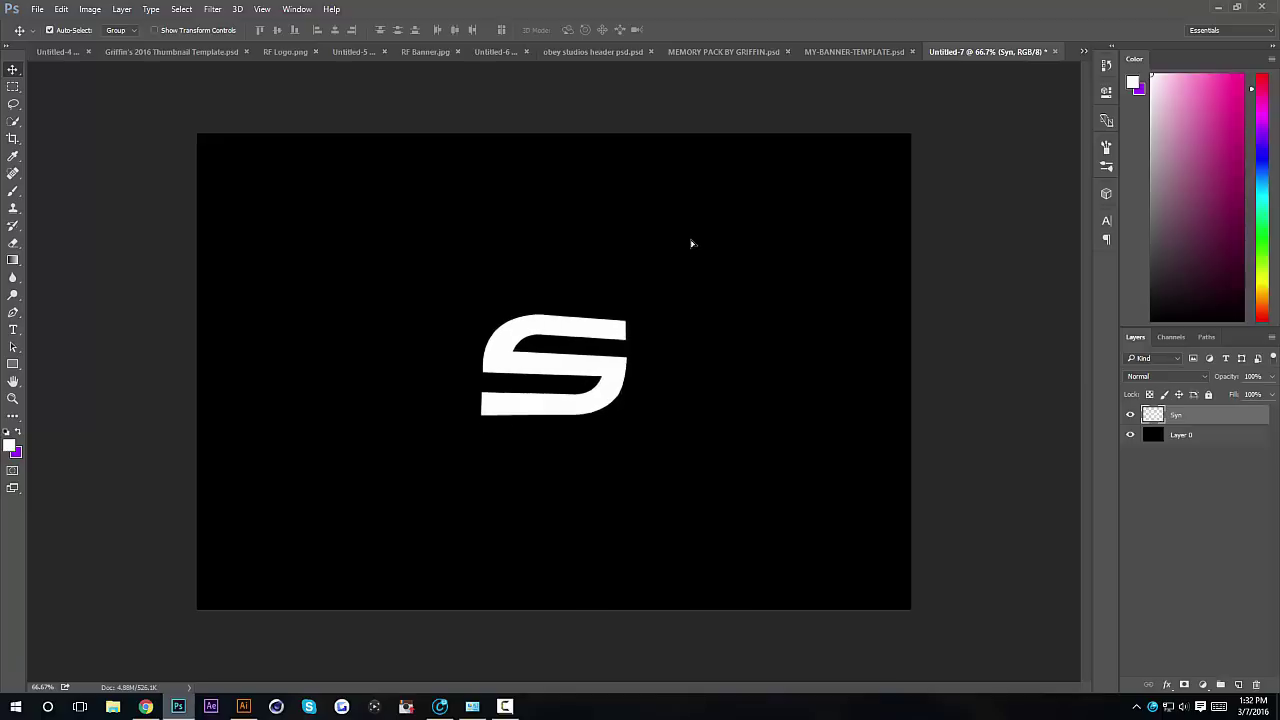
key("ctrl+plus")
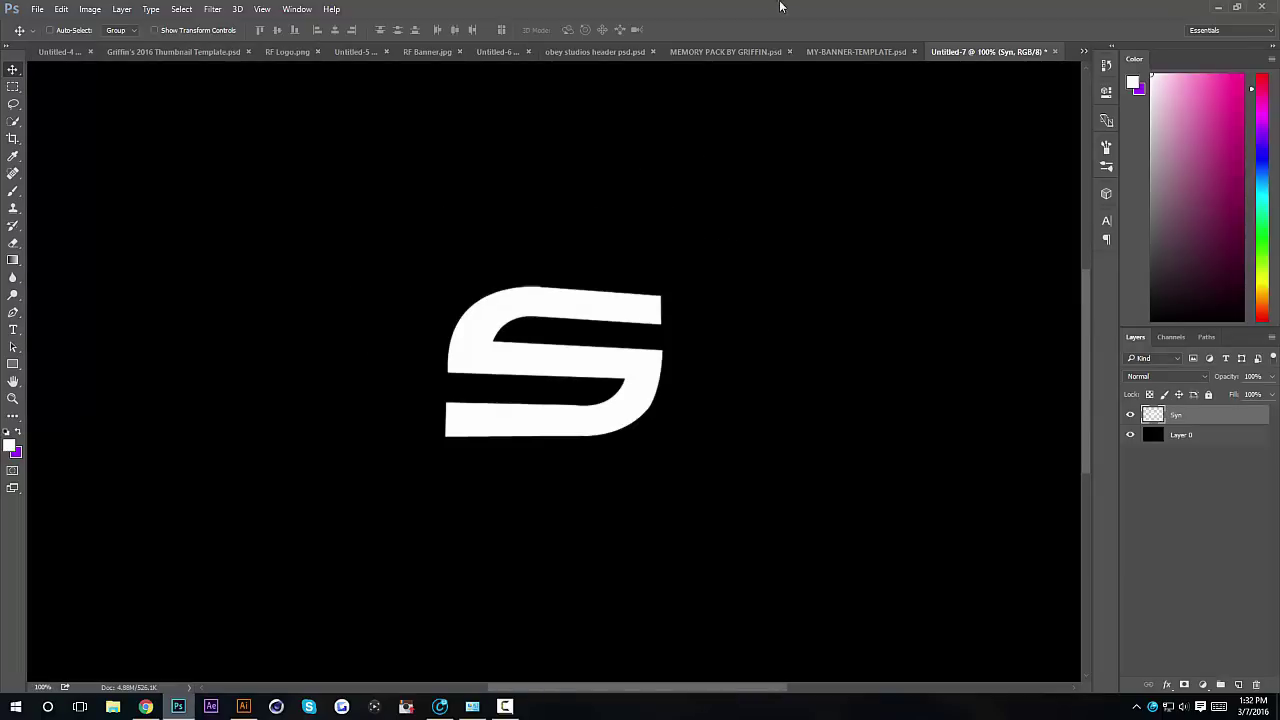
left_click(850, 51)
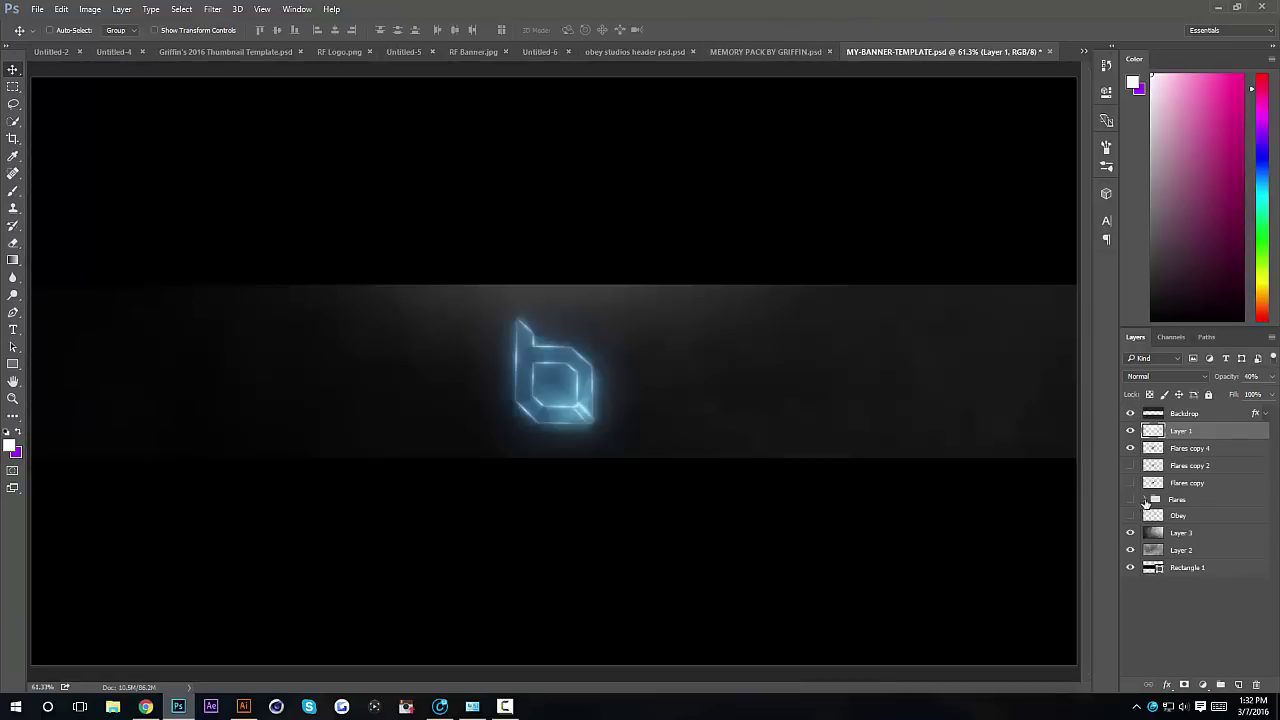
- Bring the MEMORY flare layer from the Flares group into the S logo document
left_click(1146, 500)
scroll(1165, 620, "down", 5)
left_click(1197, 588)
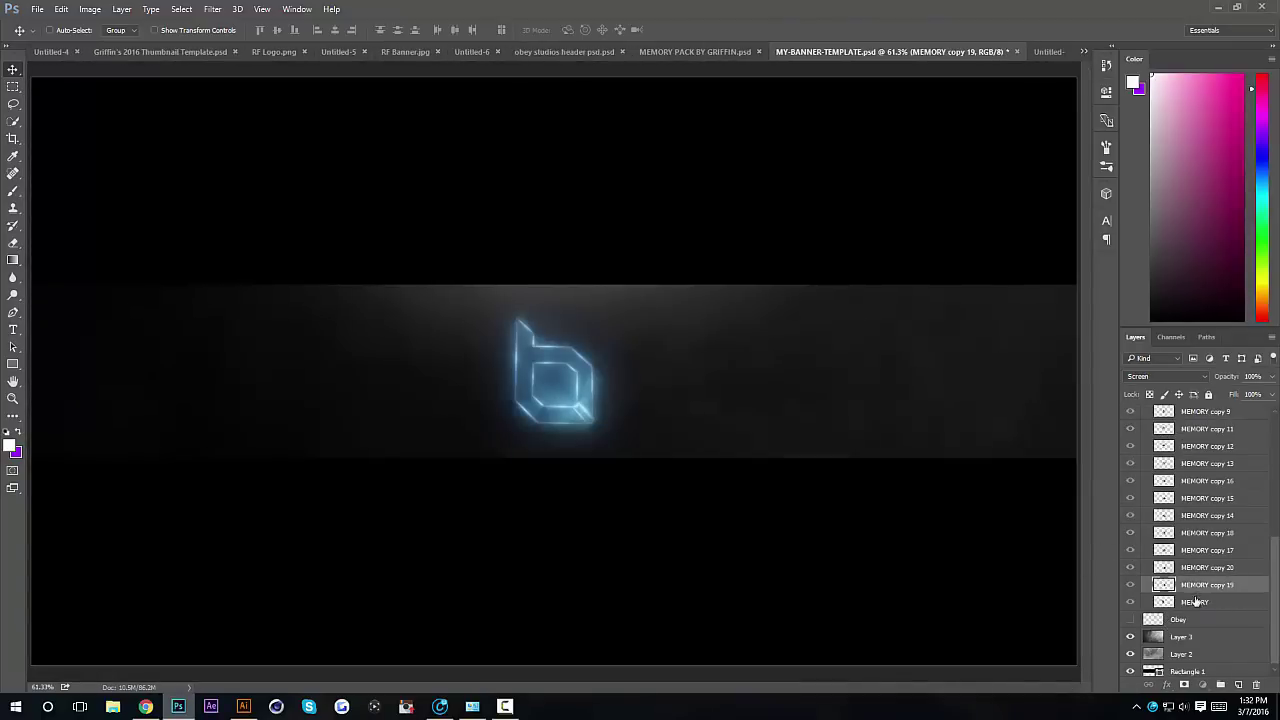
left_click(1197, 601)
left_click_drag(1025, 61, 738, 275)
mouse_move(815, 318)
left_mouse_down()
mouse_move(757, 297)
mouse_move(820, 322)
left_mouse_up()
- Scale the flare to about 216%, rotate it about 36.8°, and place it on the S's upper-left edge
key("ctrl+t")
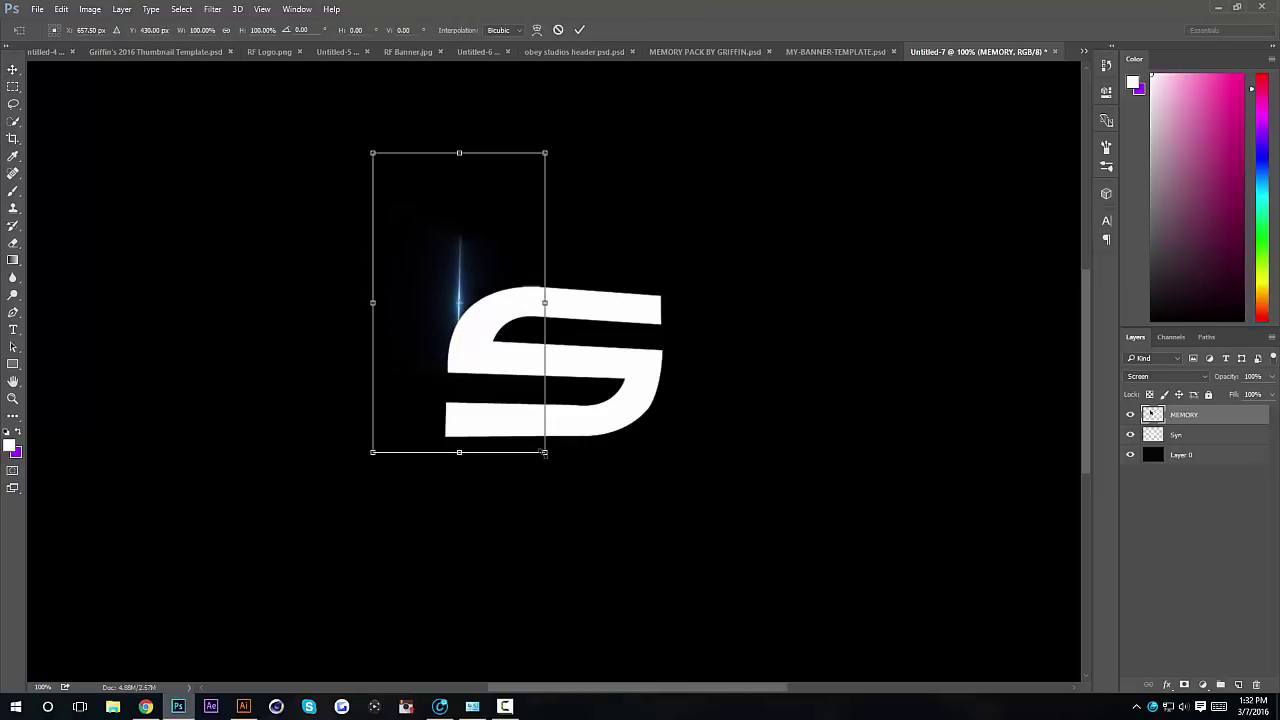
left_click_drag(543, 452, 769, 490)
key("Return")
key("ctrl+t")
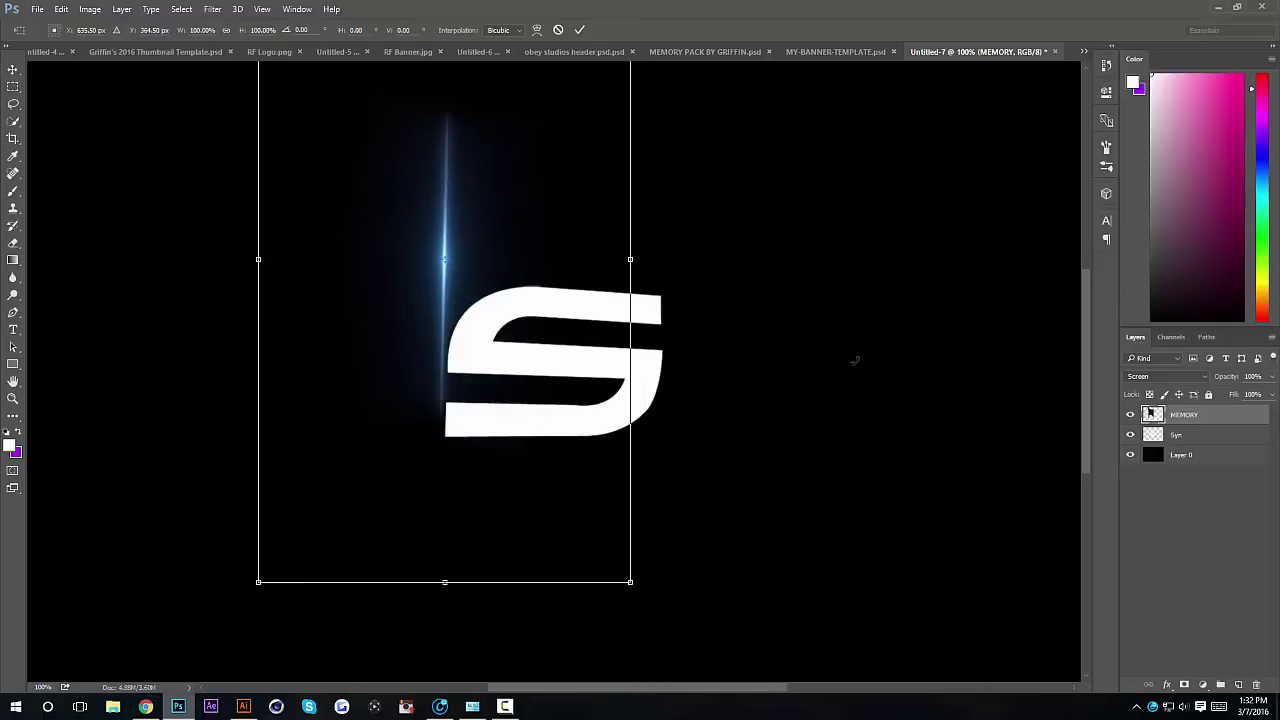
left_click_drag(851, 360, 691, 561)
key("Return")
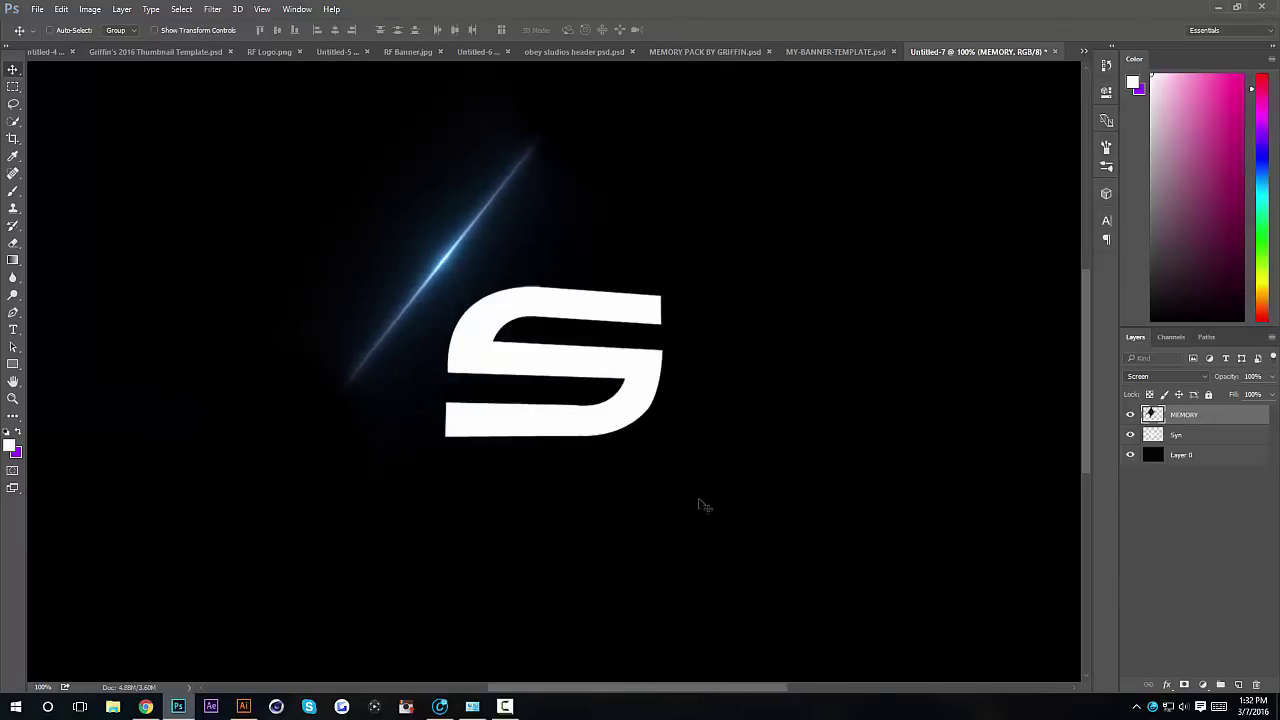
left_click_drag(697, 506, 728, 547)
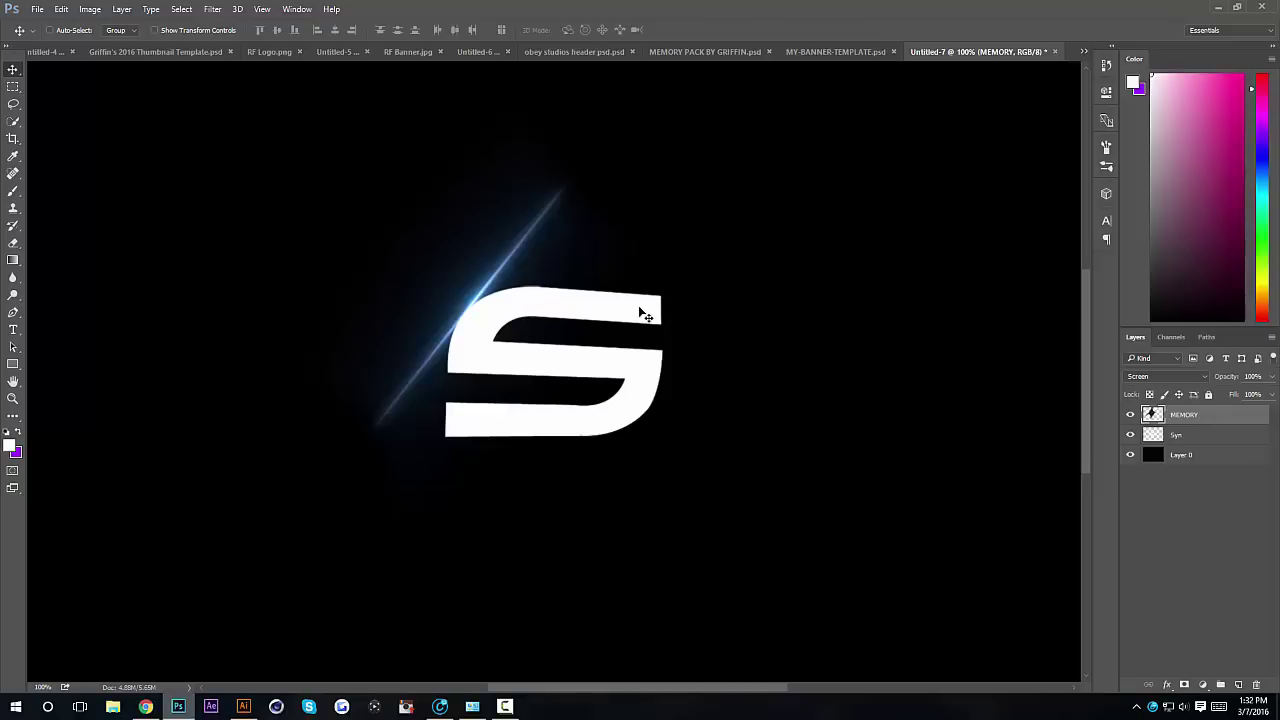
- In Liquify, Forward Warp the flare line up along the S's top curve and down its left edge
left_click(212, 9)
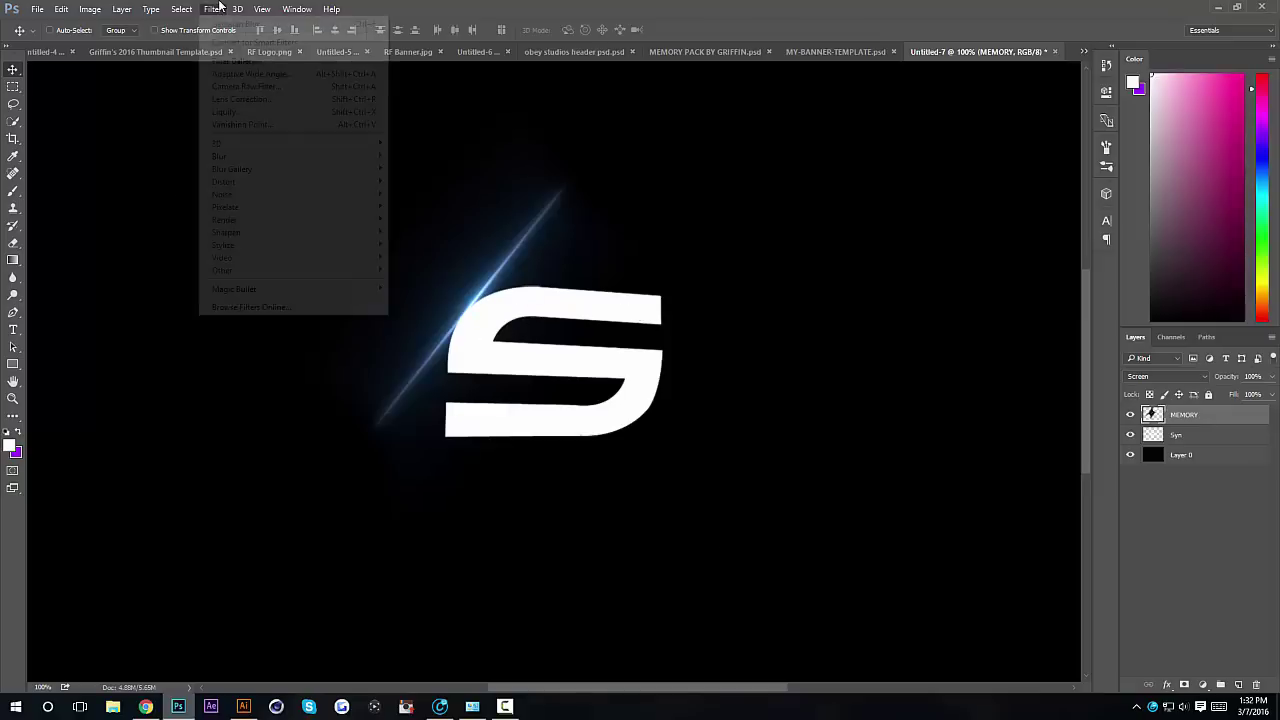
left_click(220, 115)
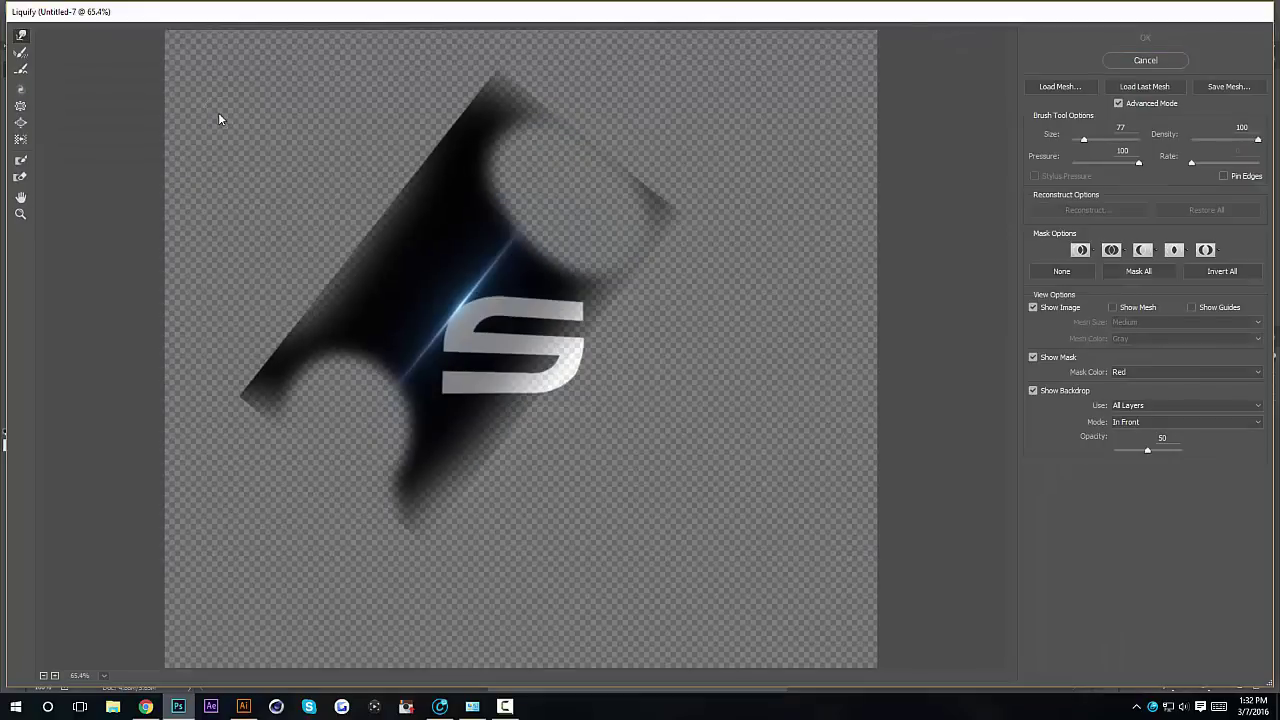
key("ctrl+plus")
key("ctrl+plus")
mouse_move(217, 114)
left_mouse_down()
mouse_move(457, 334)
mouse_move(447, 343)
left_mouse_up()
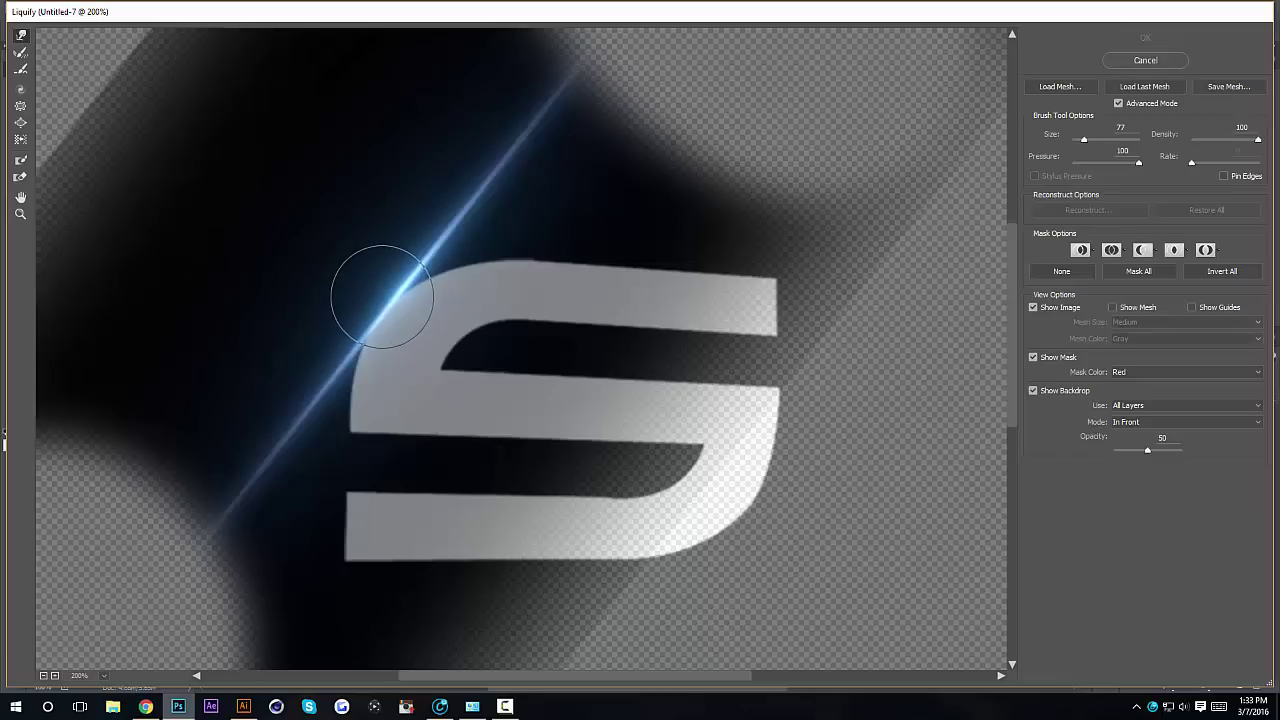
mouse_move(430, 261)
left_mouse_down()
mouse_move(491, 234)
mouse_move(556, 234)
left_mouse_up()
key("ctrl+z")
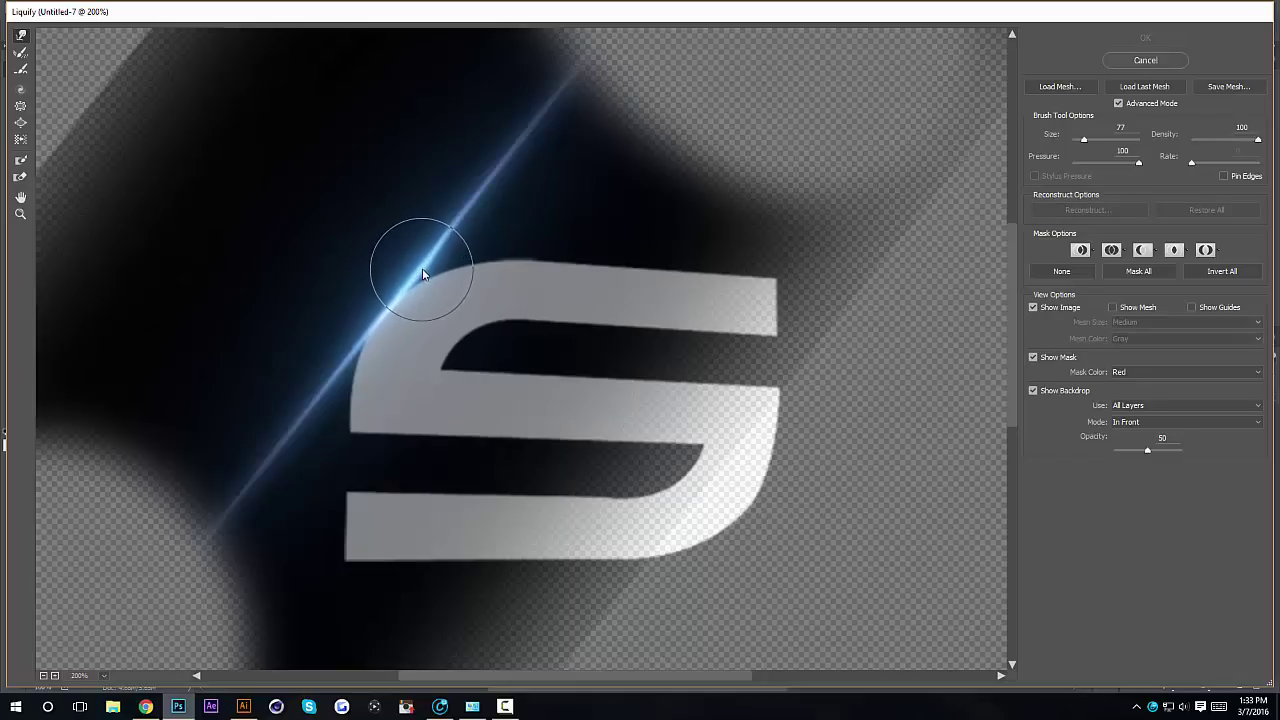
mouse_move(422, 268)
left_mouse_down()
mouse_move(472, 249)
mouse_move(612, 252)
left_mouse_up()
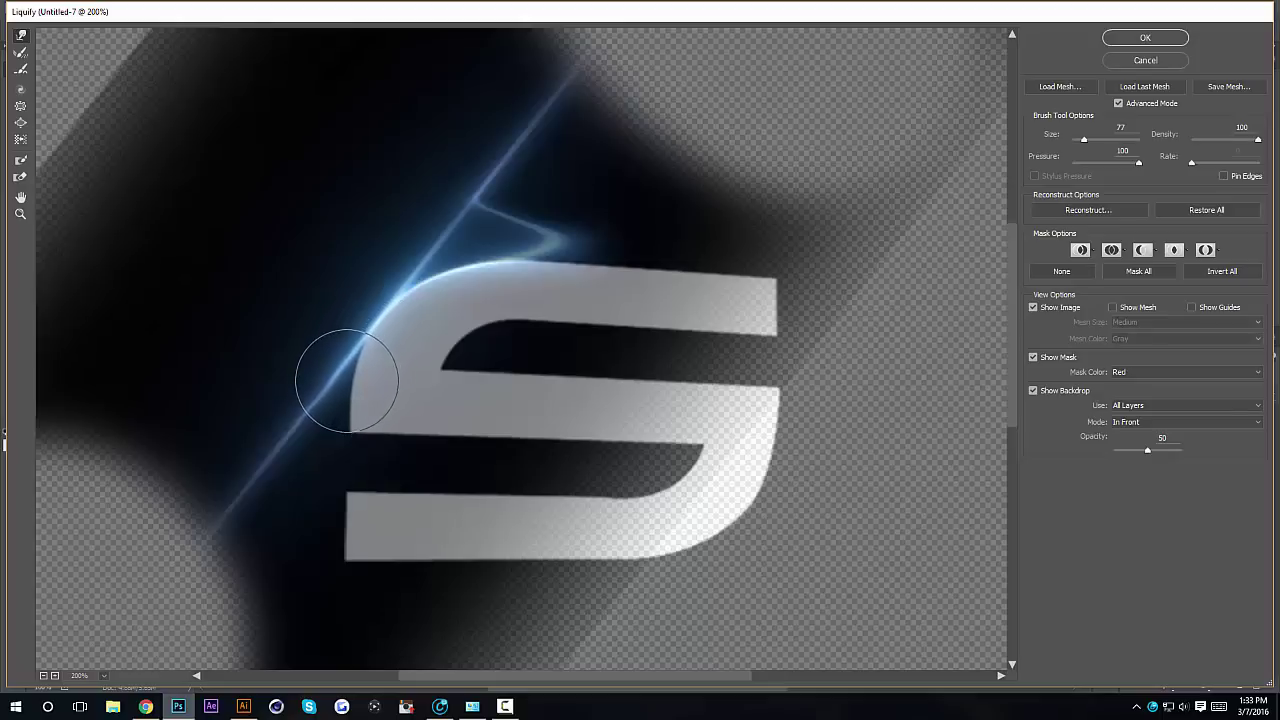
mouse_move(347, 380)
left_mouse_down()
mouse_move(337, 400)
mouse_move(352, 496)
left_mouse_up()
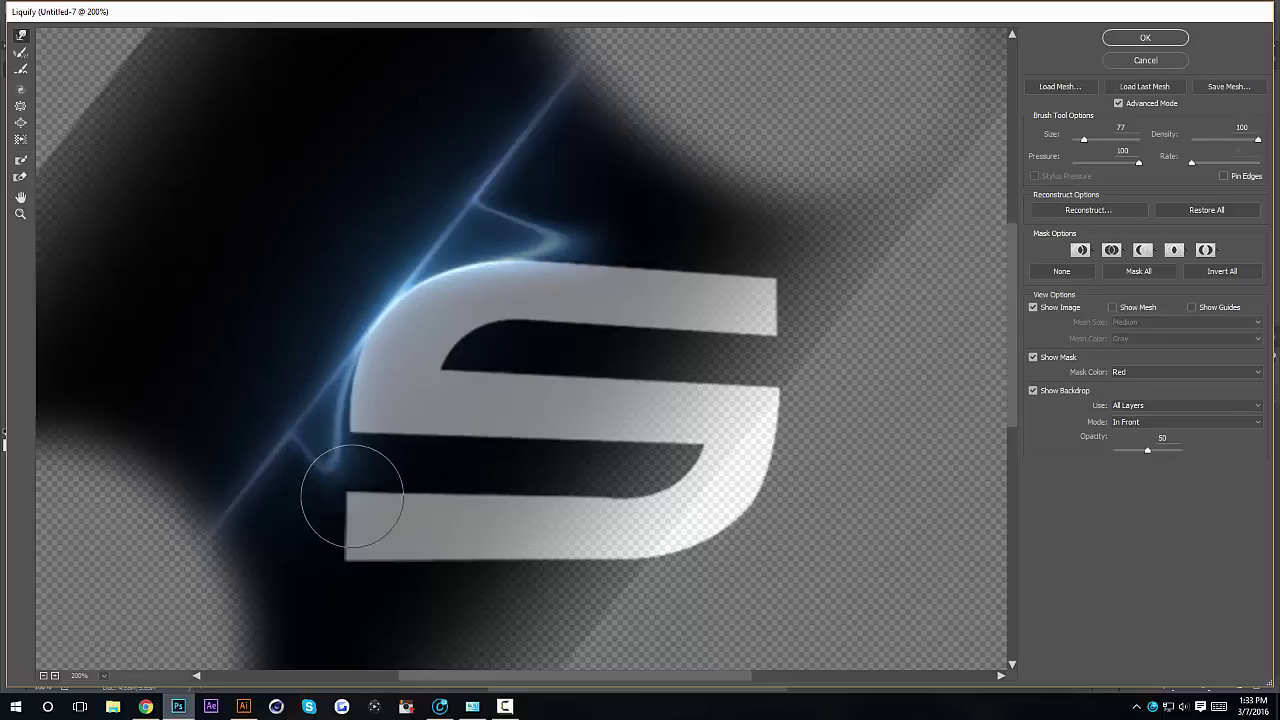
- Apply the Liquify warp and zoom the canvas to 200%
left_click(1146, 39)
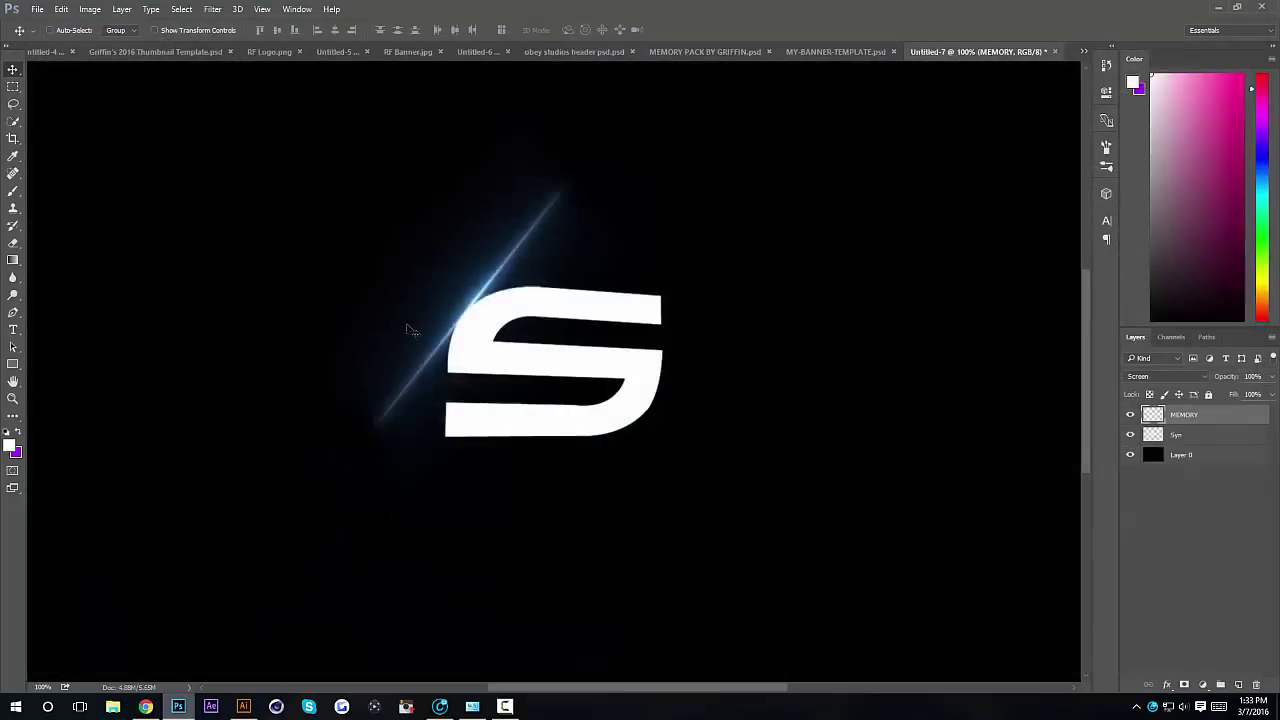
key("ctrl+plus")
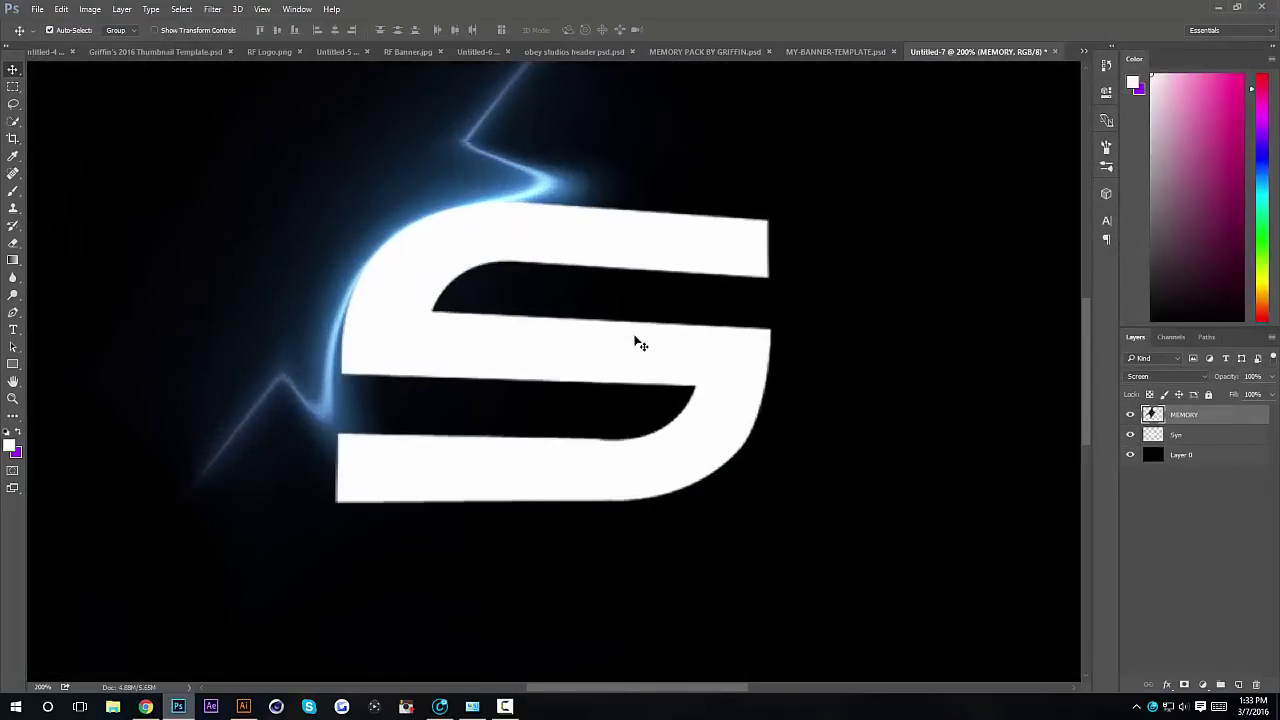
scroll(600, 346, "up", 2)
- Erase the jagged flare wisps with a larger eraser, leaving a soft glow on the S's corner
key("e")
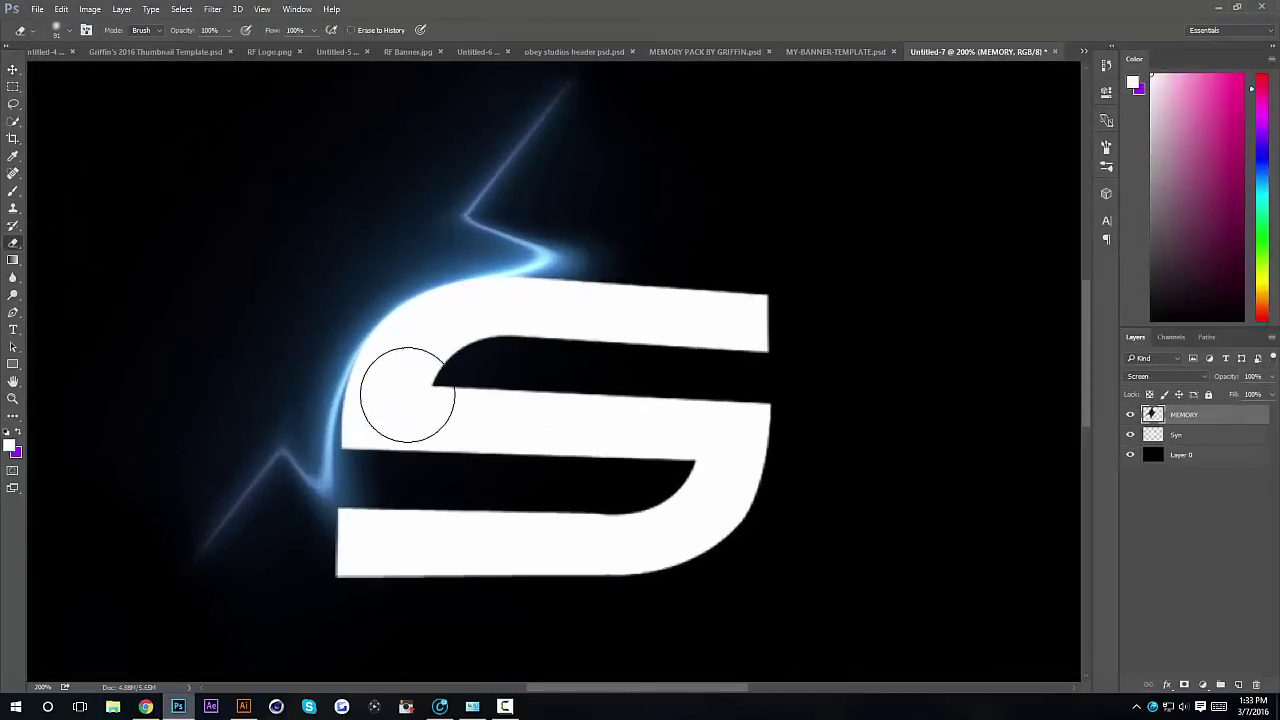
left_click_drag(323, 400, 347, 467)
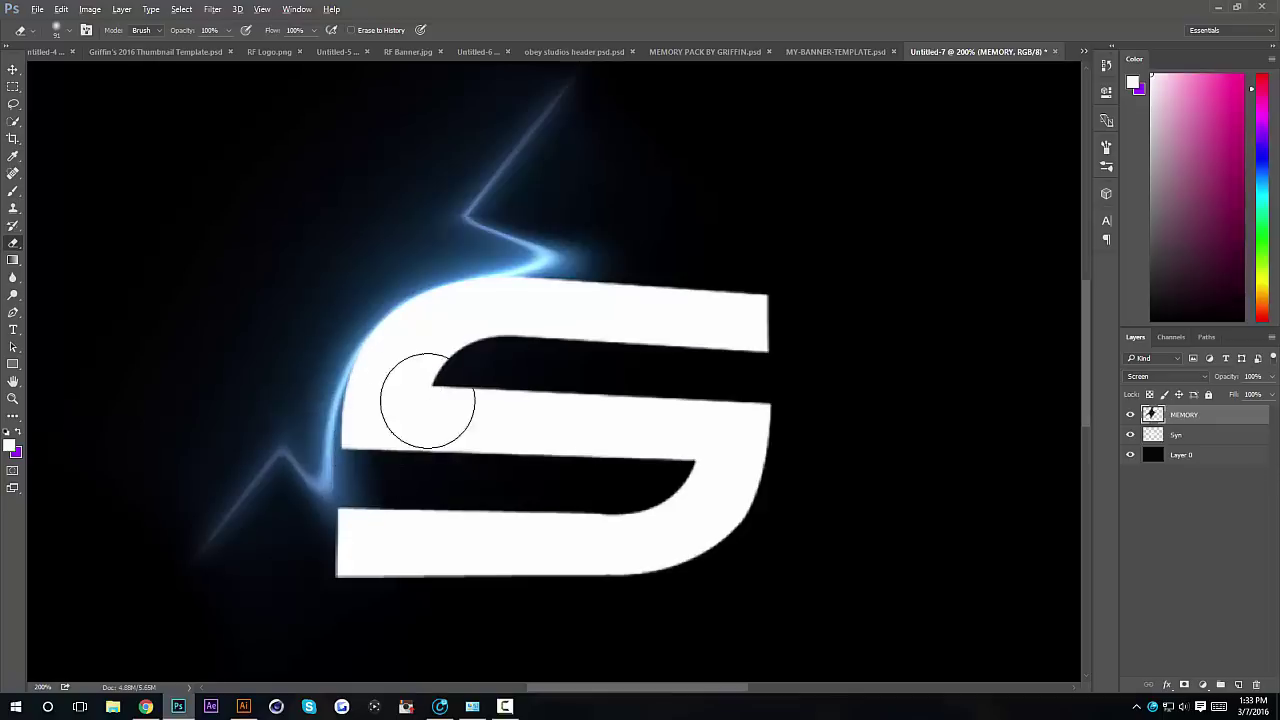
mouse_move(423, 406)
left_mouse_down()
mouse_move(447, 428)
mouse_move(447, 369)
mouse_move(404, 429)
mouse_move(337, 409)
mouse_move(329, 469)
mouse_move(359, 458)
mouse_move(349, 451)
mouse_move(338, 512)
left_mouse_up()
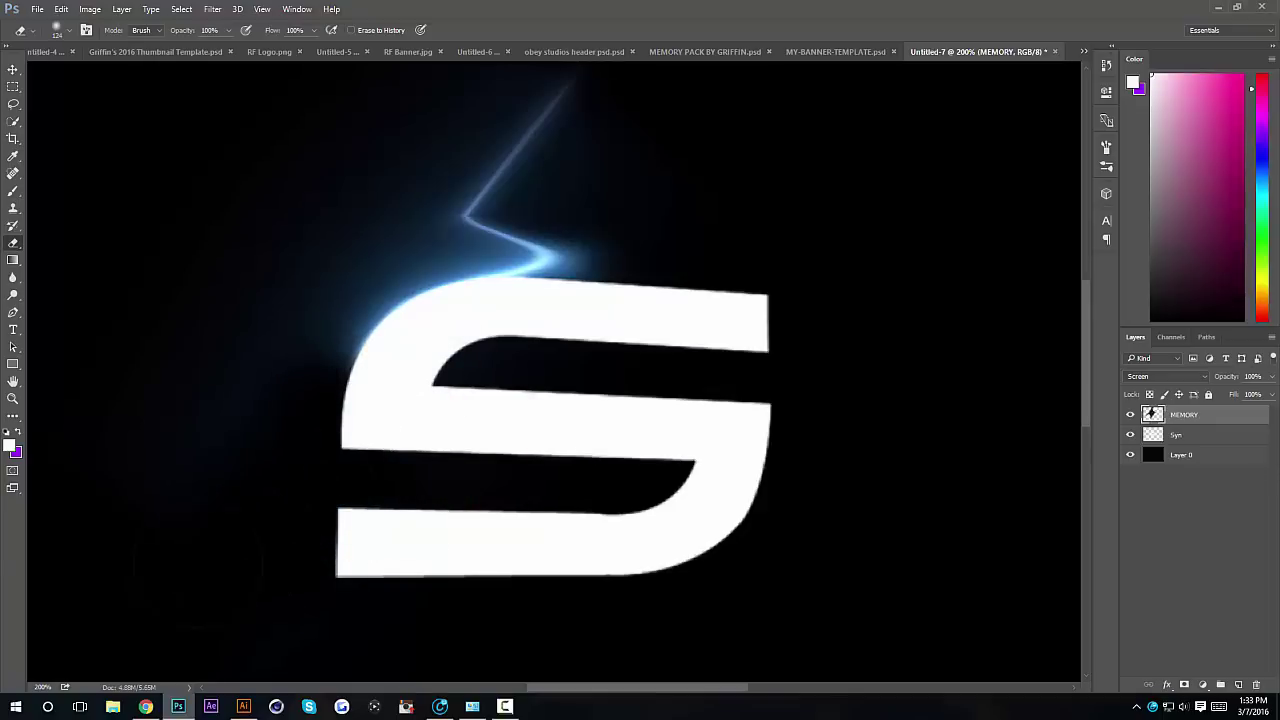
scroll(666, 491, "up", 3)
mouse_move(523, 314)
left_mouse_down()
mouse_move(569, 305)
mouse_move(597, 352)
mouse_move(610, 327)
mouse_move(561, 263)
mouse_move(456, 206)
mouse_move(593, 244)
mouse_move(582, 215)
mouse_move(626, 169)
left_mouse_up()
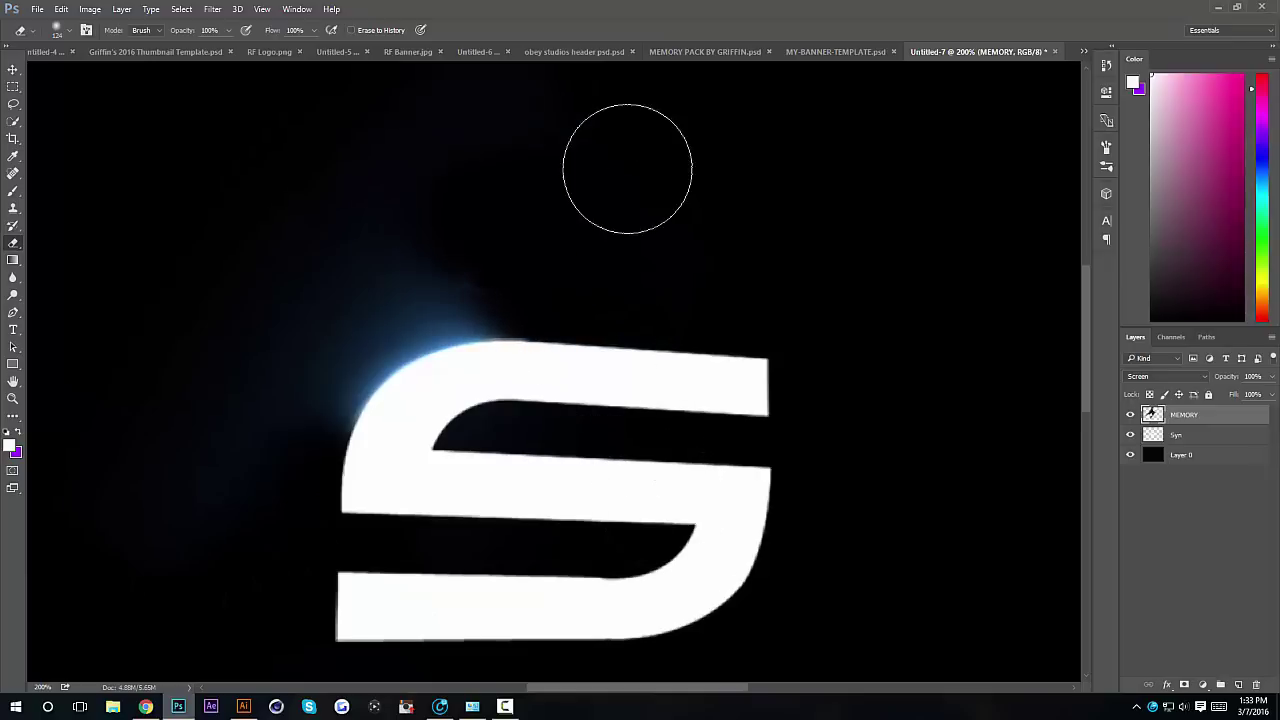
left_click(13, 69)
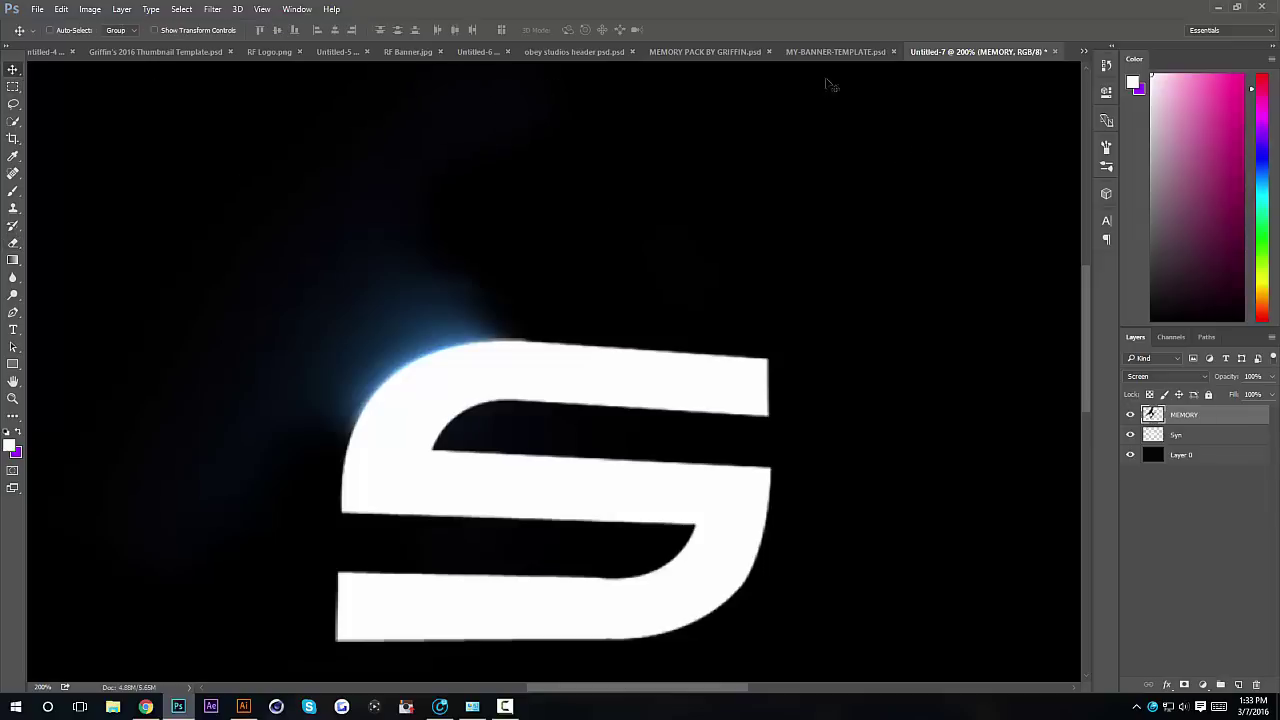
- Bring the MEMORY light streak from MY-BANNER-TEMPLATE into the S document, below the other flare
left_click_drag(760, 56, 1036, 280)
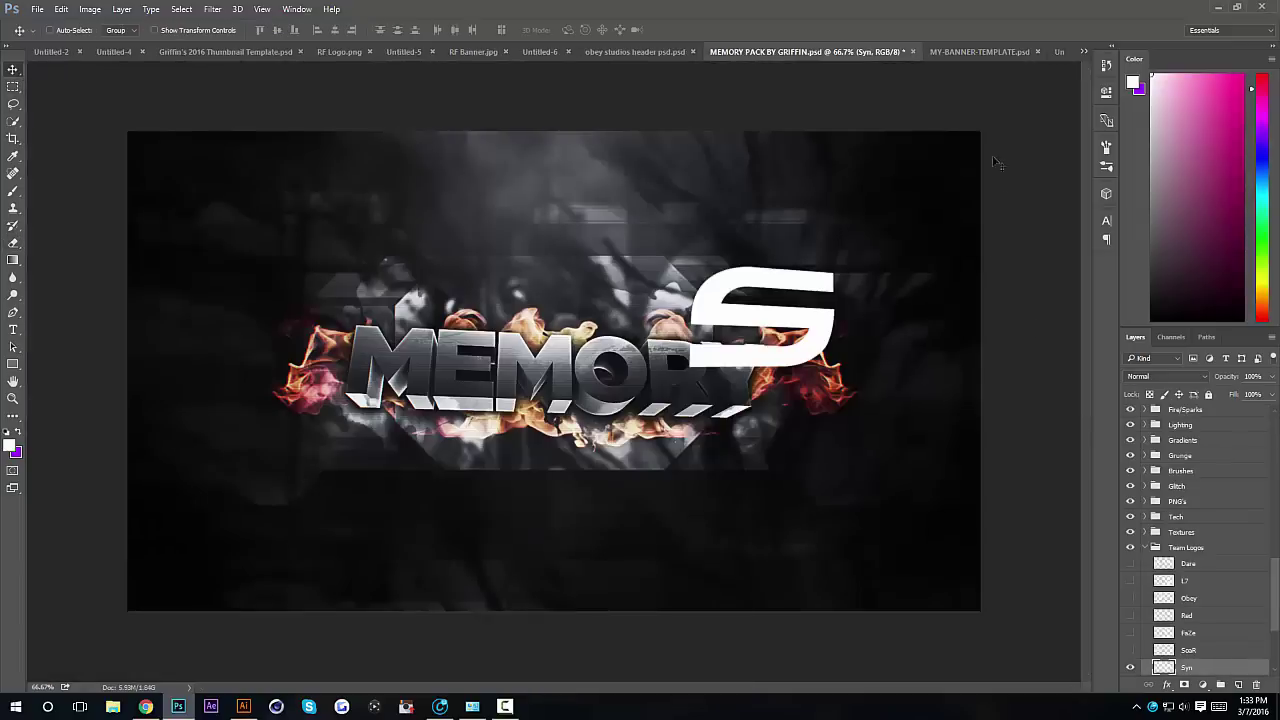
left_click(968, 51)
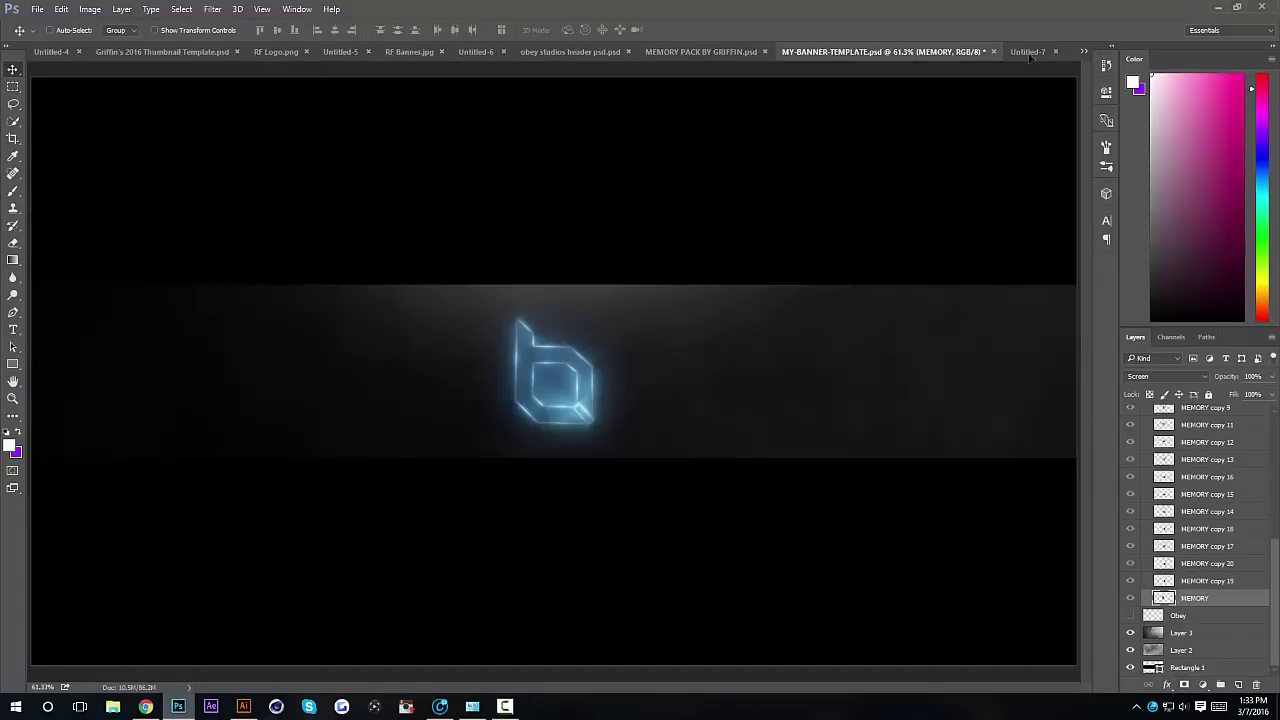
mouse_move(1030, 51)
left_mouse_down()
mouse_move(574, 362)
mouse_move(606, 271)
mouse_move(760, 268)
left_mouse_up()
left_click_drag(1220, 423, 1128, 444)
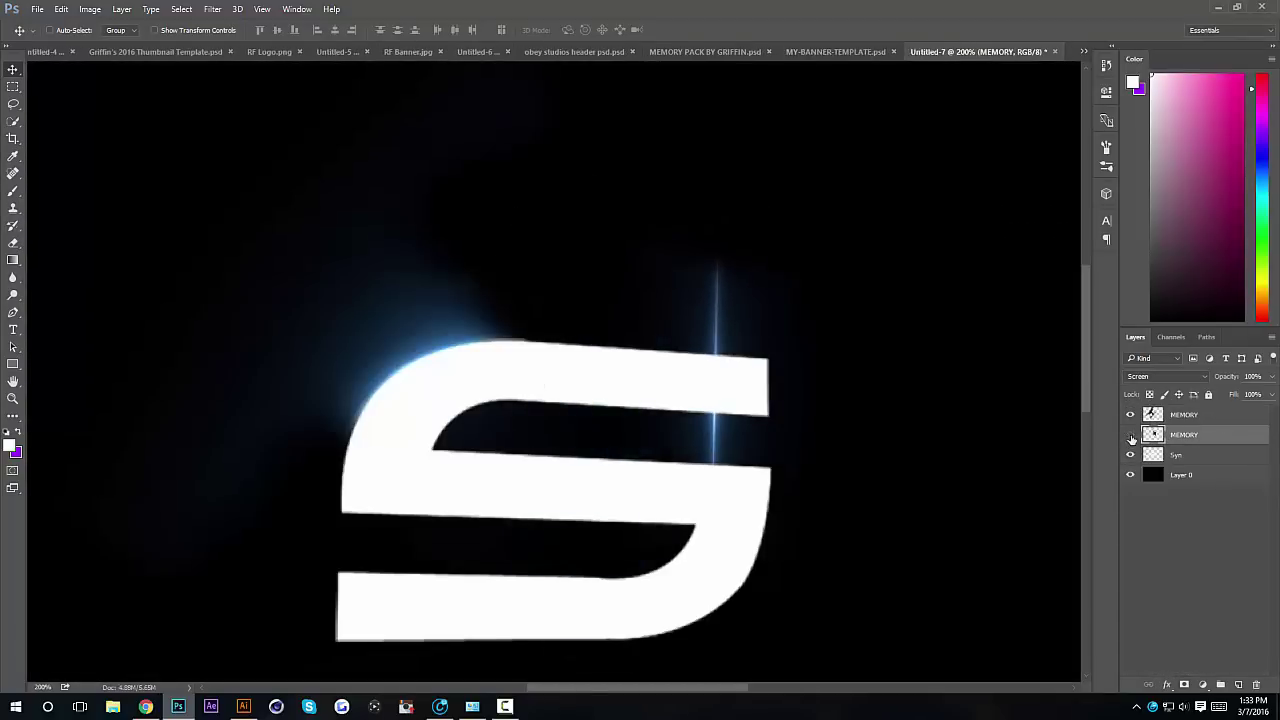
left_click(1131, 436)
left_click(1131, 435)
- Duplicate the streak, hide the original, and rotate the copy about 88° flat onto the S's top edge
key("ctrl+j")
left_click_drag(1185, 435, 1170, 408)
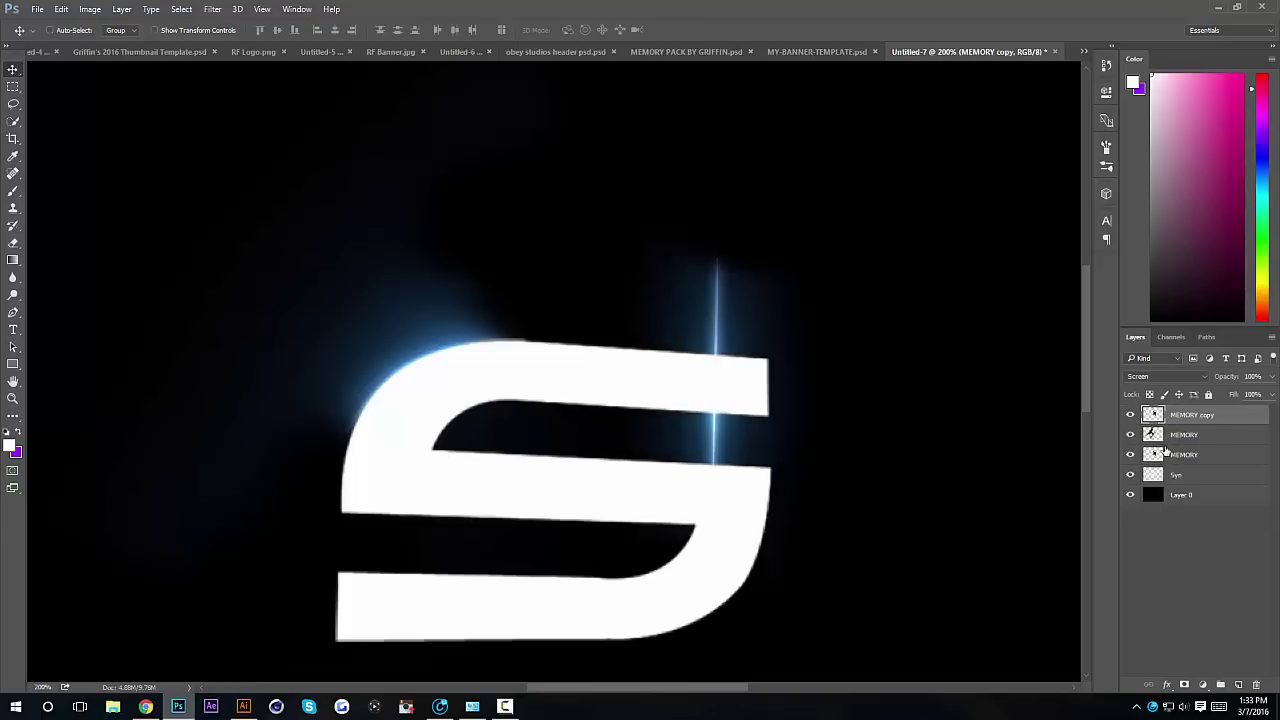
left_click(1131, 455)
left_click_drag(716, 386, 630, 288)
key("ctrl+t")
mouse_move(834, 249)
left_mouse_down()
mouse_move(957, 520)
mouse_move(765, 623)
left_mouse_up()
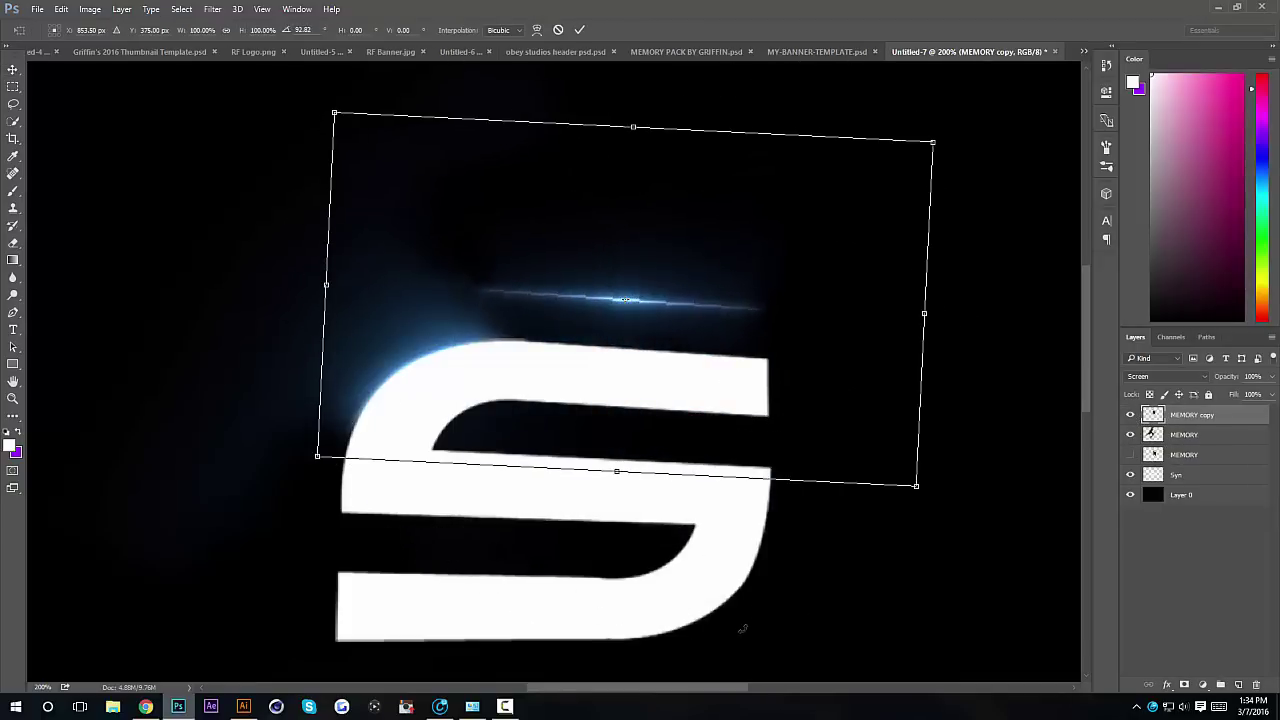
key("Return")
left_click_drag(772, 530, 779, 574)
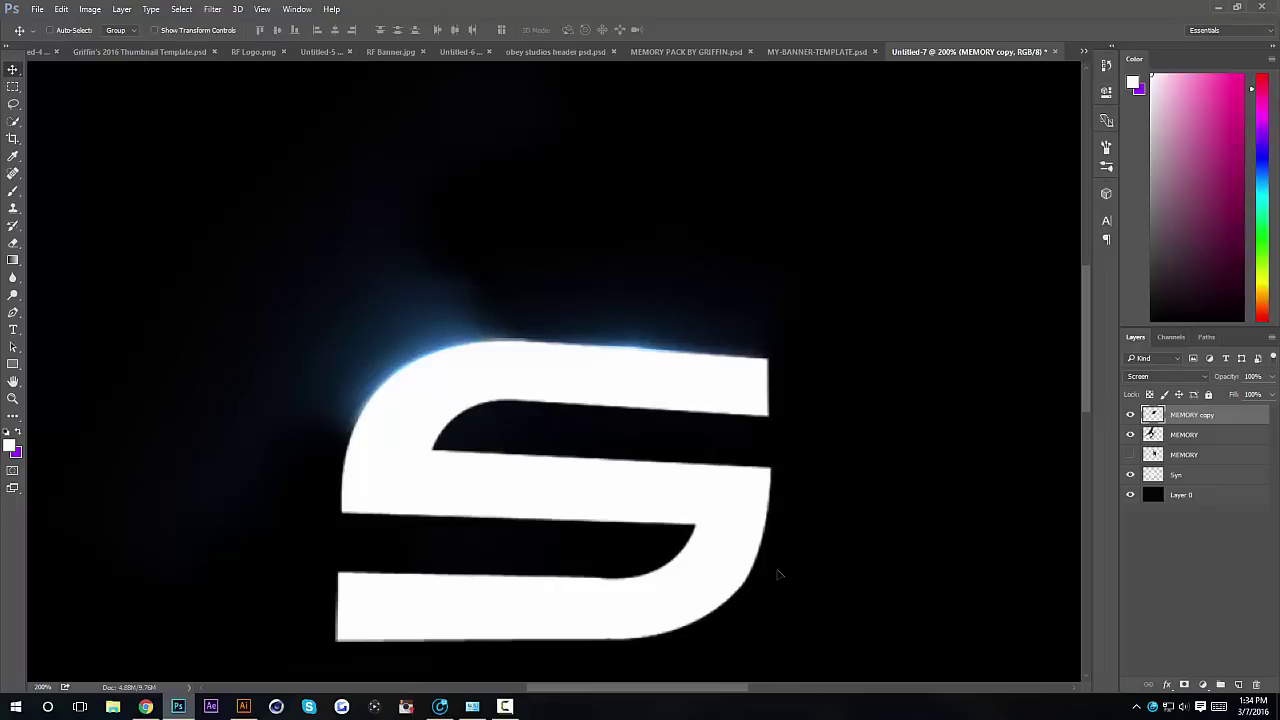
left_click(1130, 475)
- Drop the Syn S layer's opacity from 30% to about 11%, then nudge the MEMORY copy streak along its top
left_click(1130, 475)
left_click(1180, 477)
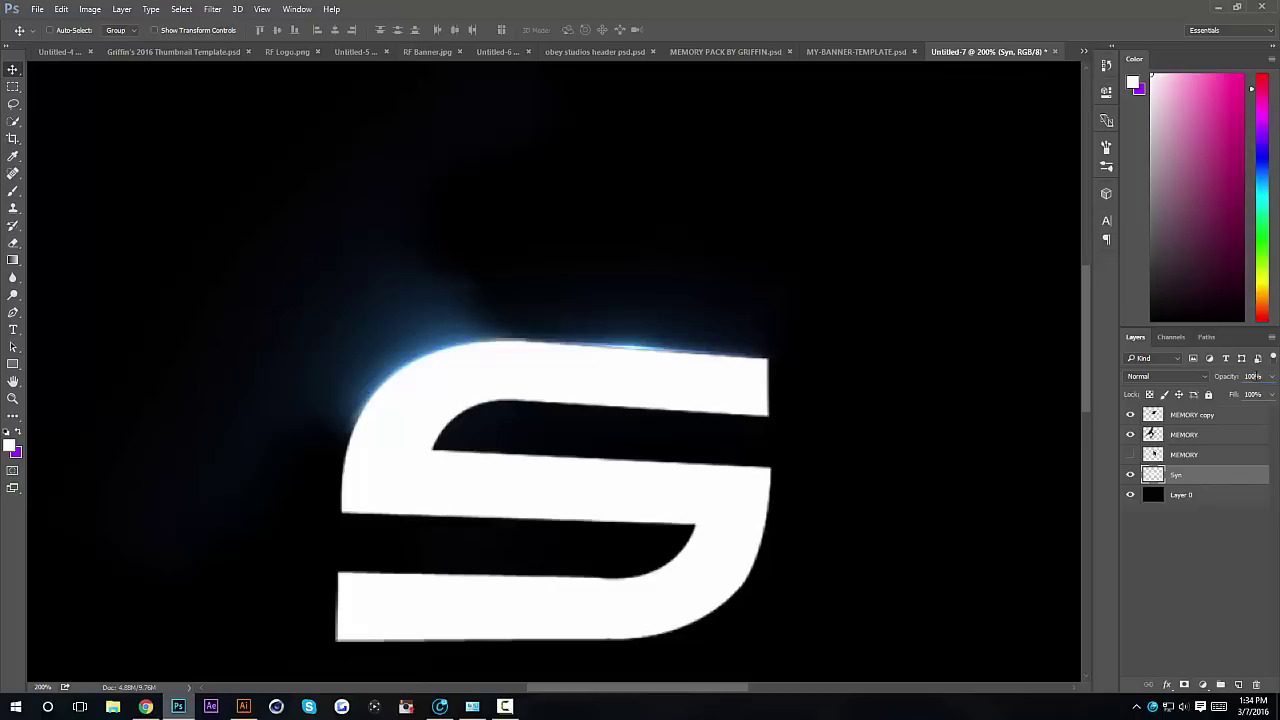
type("30")
key("Return")
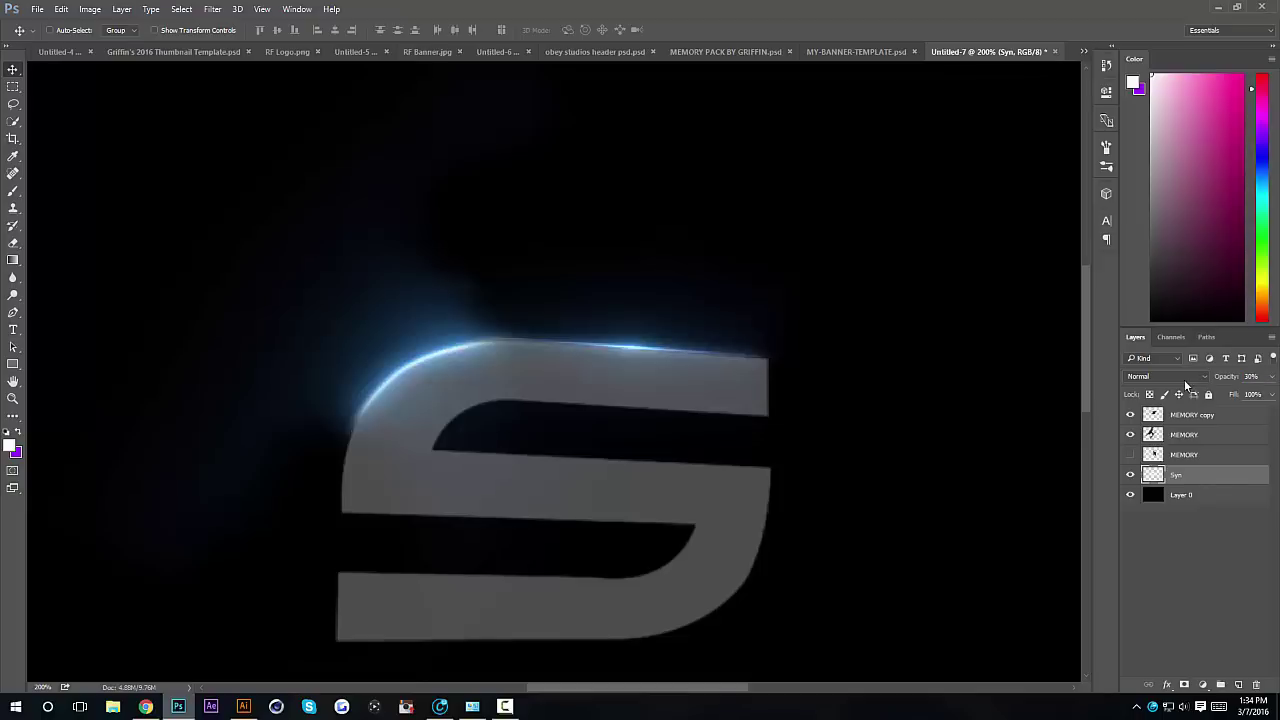
left_click_drag(1240, 381, 1226, 383)
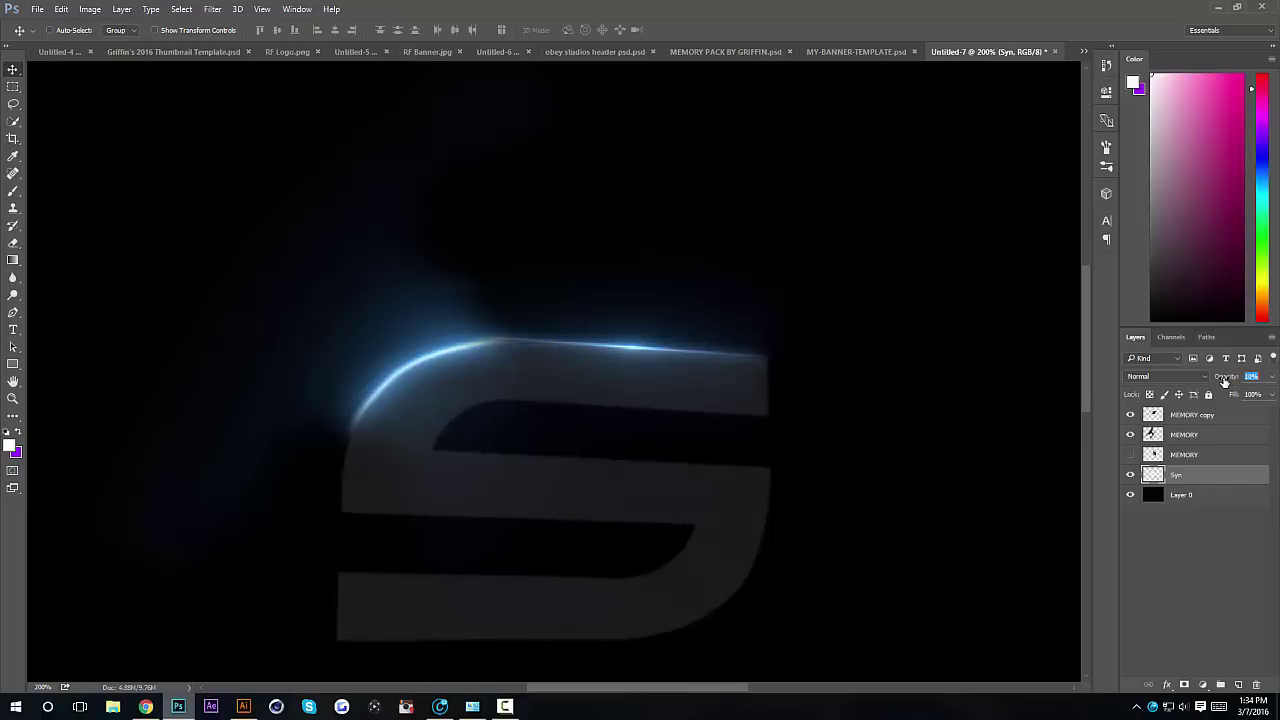
left_click(1122, 415)
mouse_move(900, 392)
left_mouse_down()
mouse_move(851, 354)
mouse_move(866, 391)
mouse_move(943, 370)
mouse_move(903, 378)
mouse_move(919, 378)
mouse_move(895, 397)
mouse_move(860, 377)
mouse_move(880, 391)
mouse_move(838, 393)
left_mouse_up()
- Enlarge the MEMORY copy streak and shift it slightly right and down along the S
key("ctrl+t")
mouse_move(862, 538)
left_mouse_down()
mouse_move(897, 517)
mouse_move(1000, 543)
mouse_move(1017, 562)
left_mouse_up()
key("Return")
left_click_drag(829, 503, 873, 509)
- Erase the streak's stray leftward flare and fine-tune its position over the S's top edge
key("e")
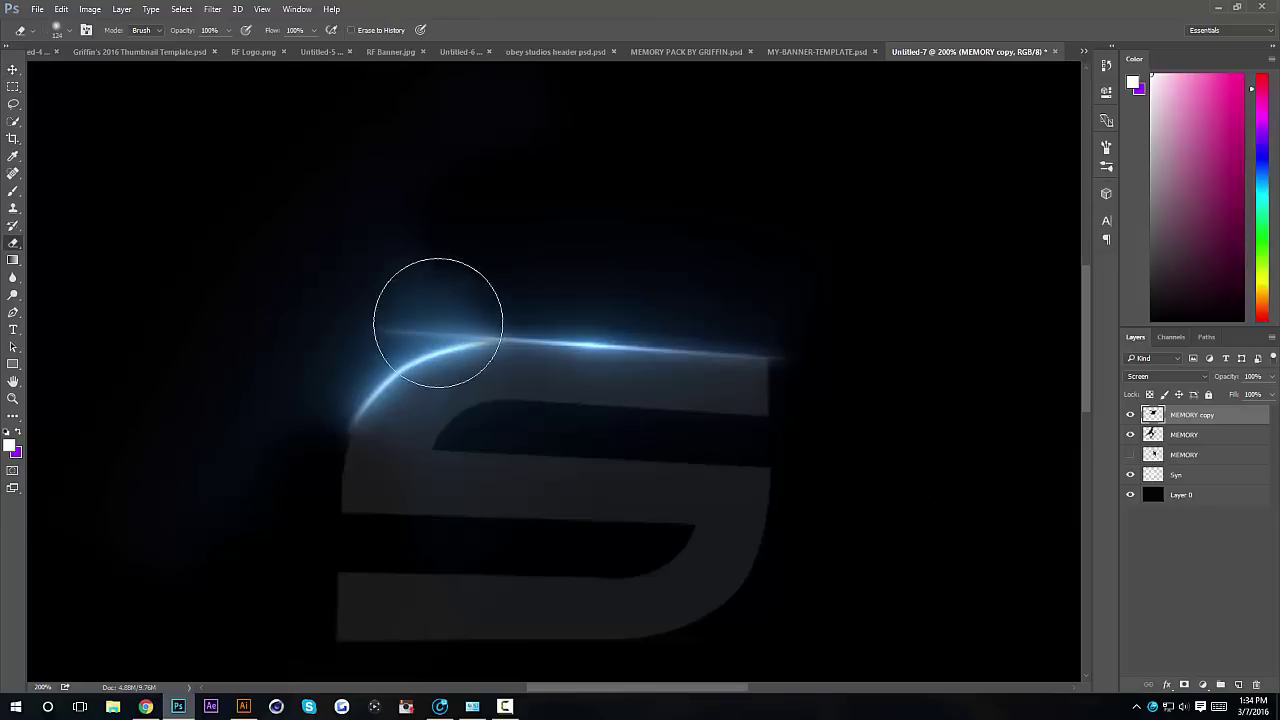
mouse_move(437, 306)
left_mouse_down()
mouse_move(394, 314)
mouse_move(410, 347)
left_mouse_up()
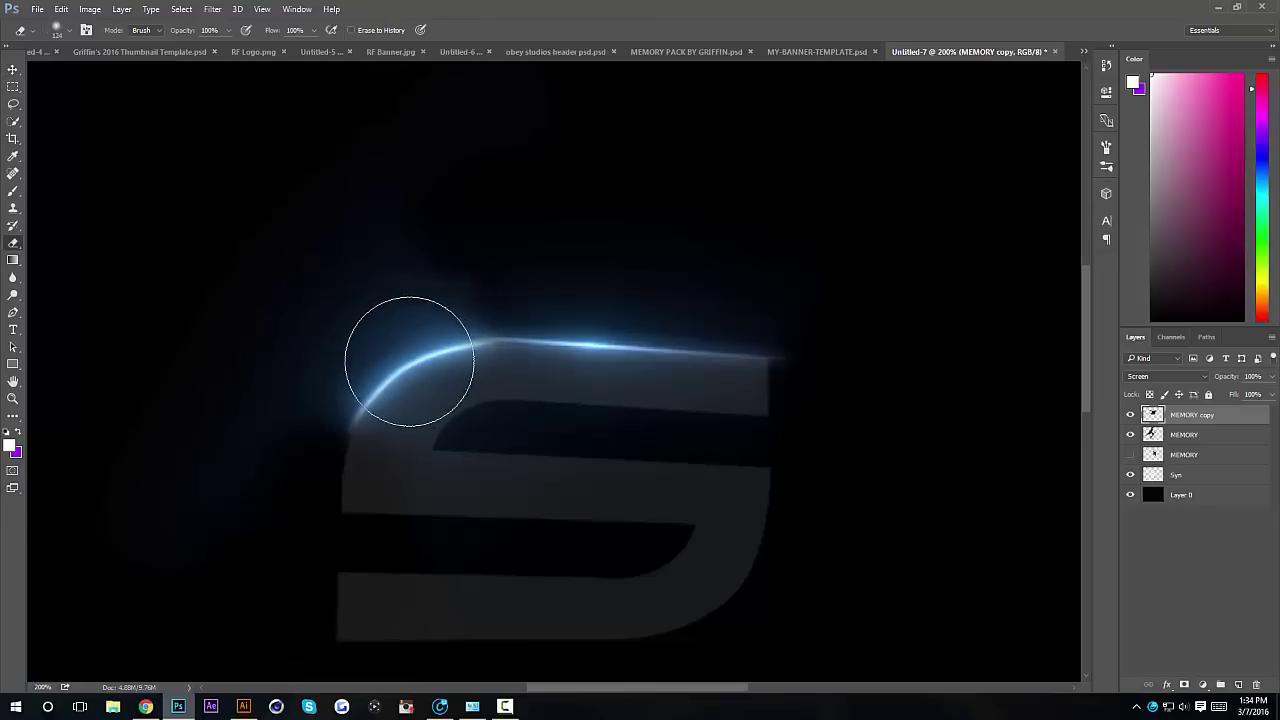
left_click(16, 73)
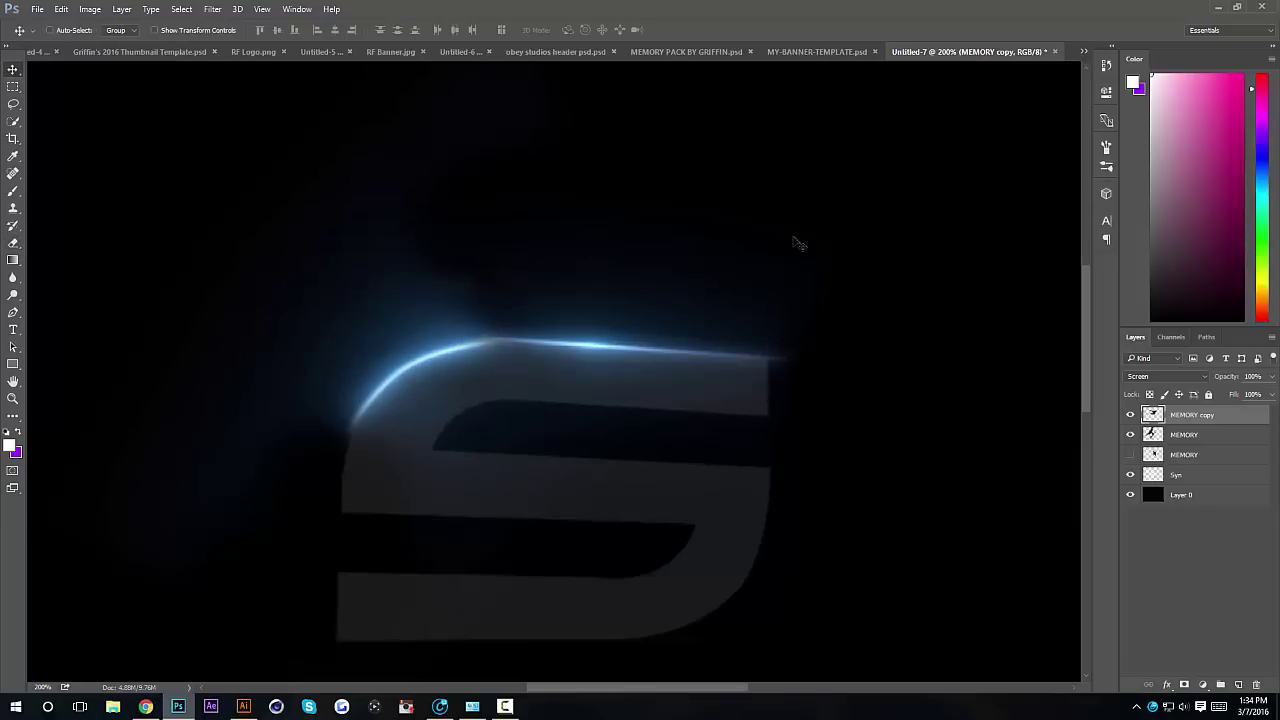
key("ctrl+t")
mouse_move(900, 250)
left_mouse_down()
mouse_move(914, 249)
mouse_move(898, 255)
left_mouse_up()
key("Return")
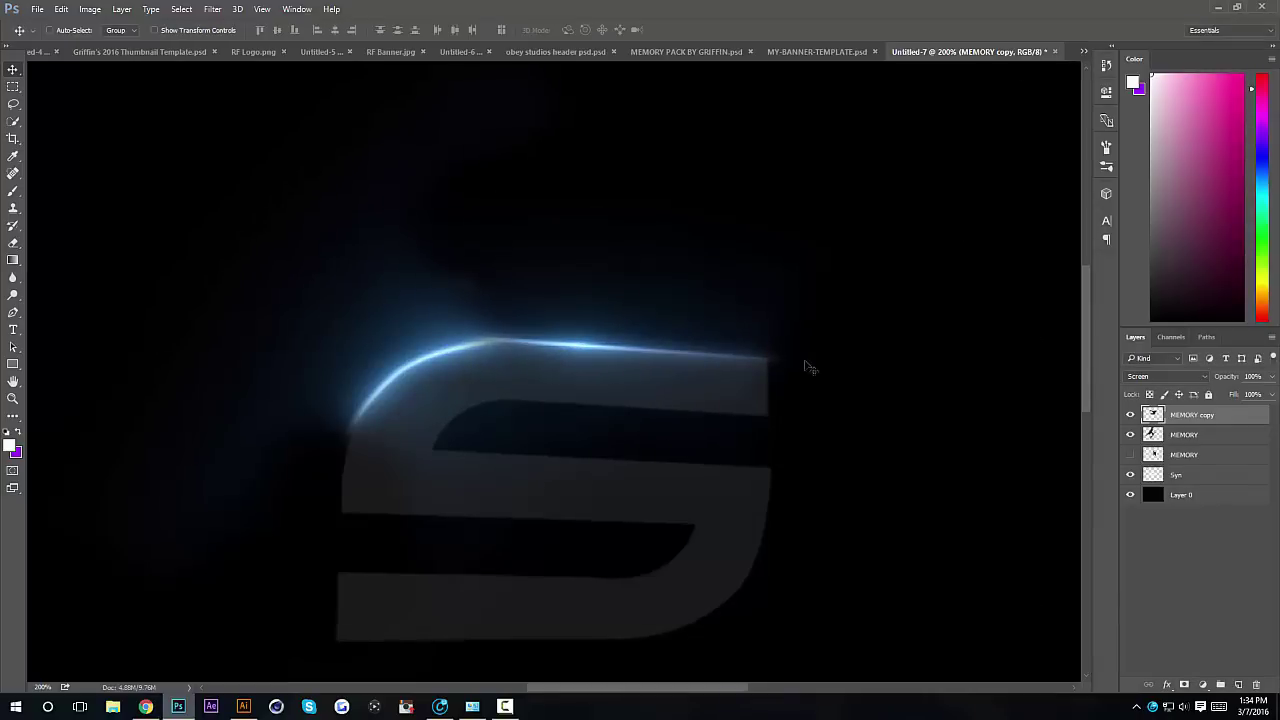
key("e")
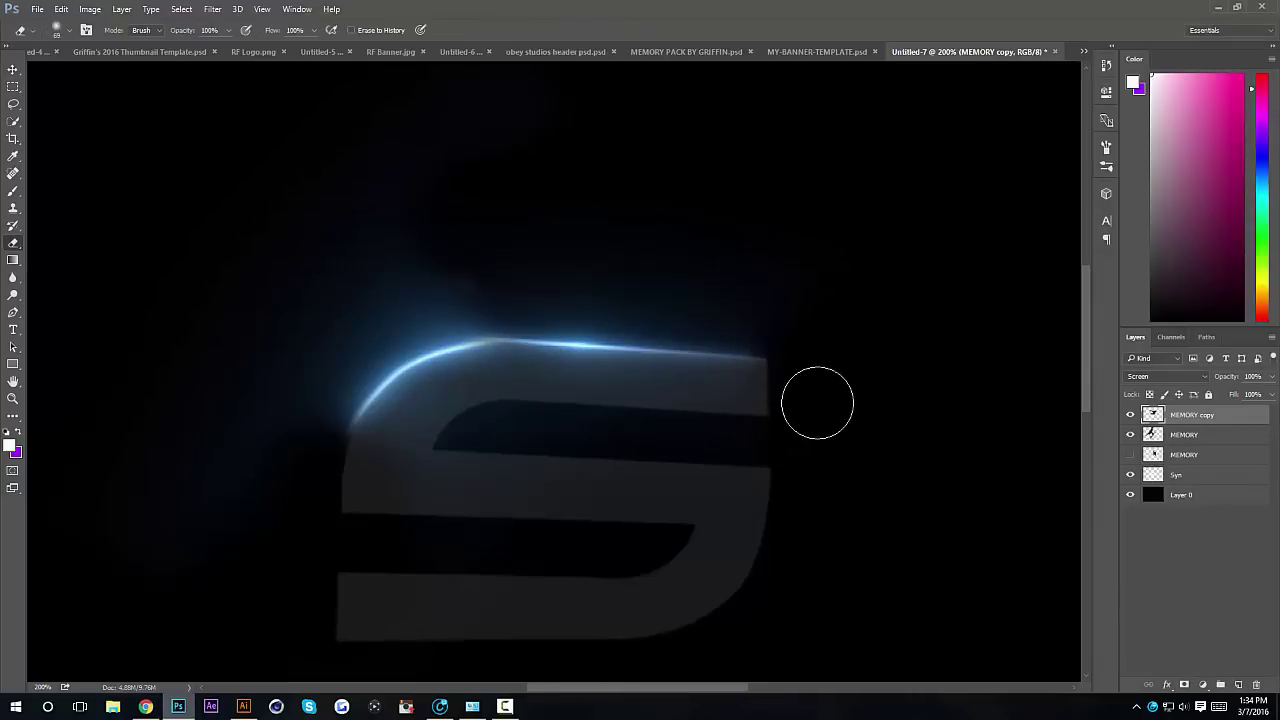
left_click(12, 72)
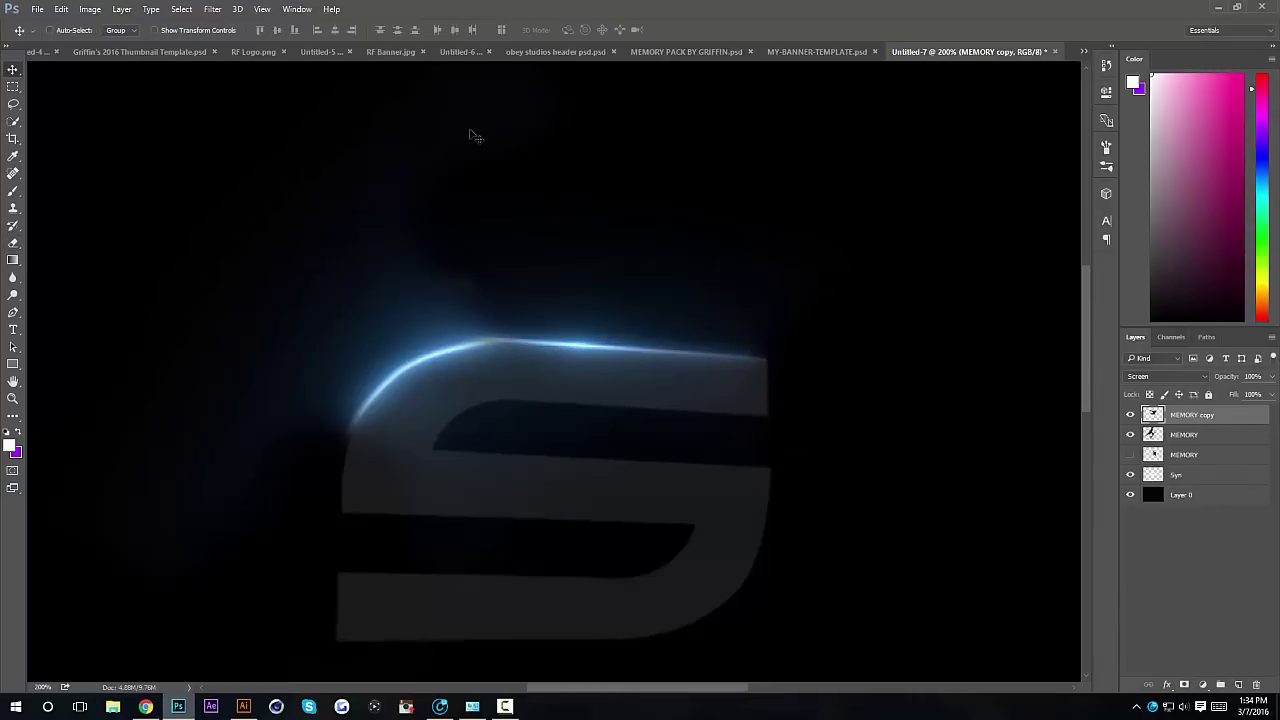